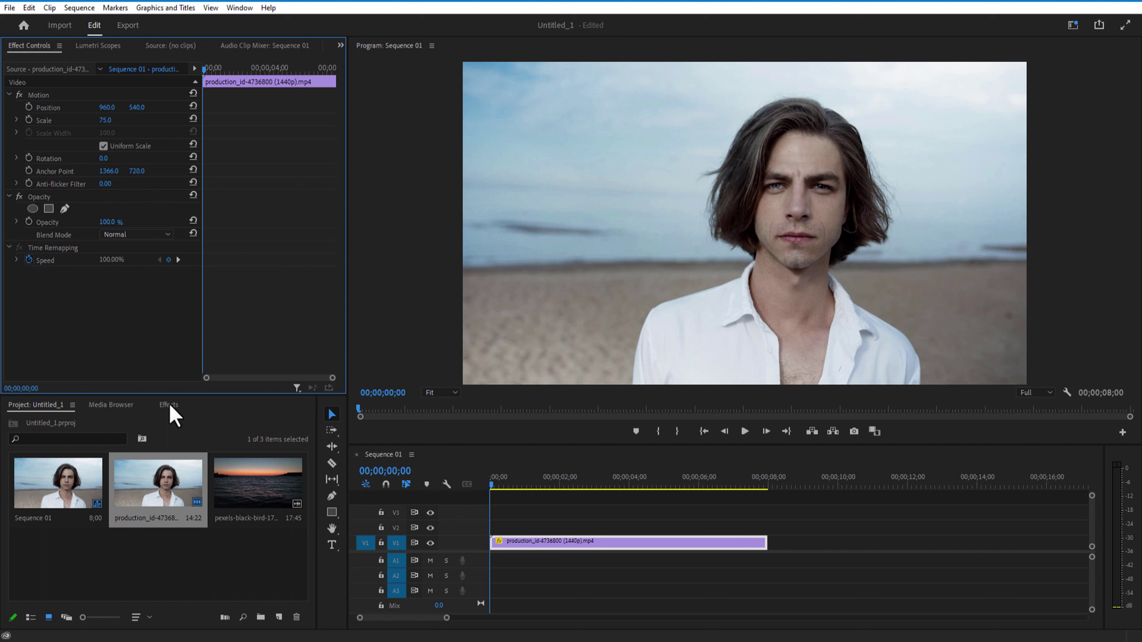
Find Alpha Adjust in Effects and apply it to the face clip on V1.
left_click(170, 407)
left_click(81, 422)
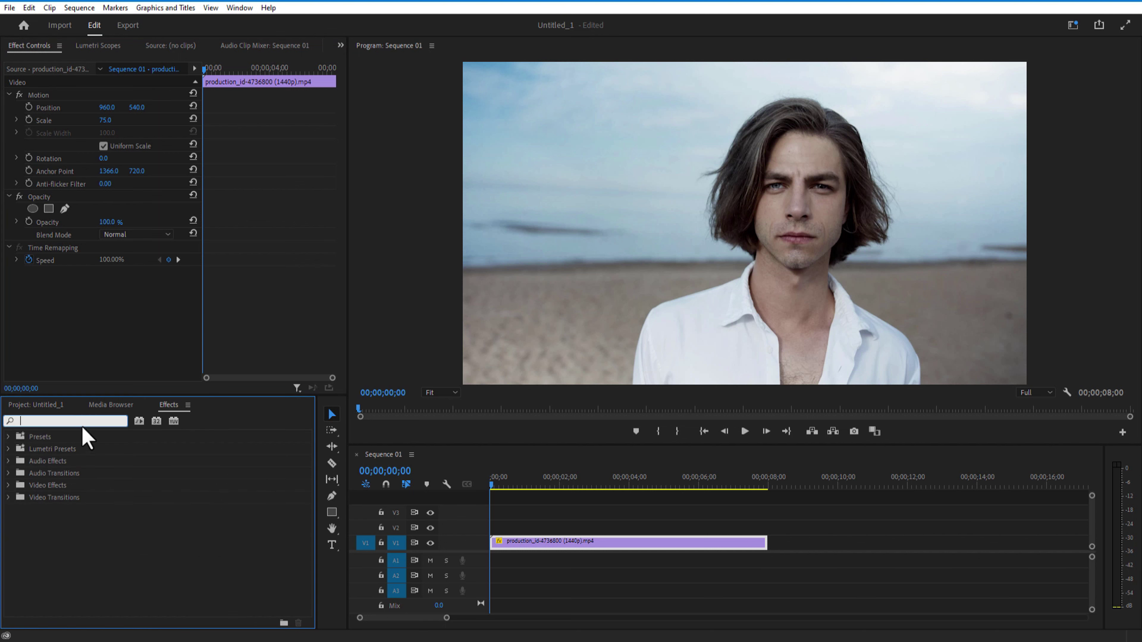
type("alpha")
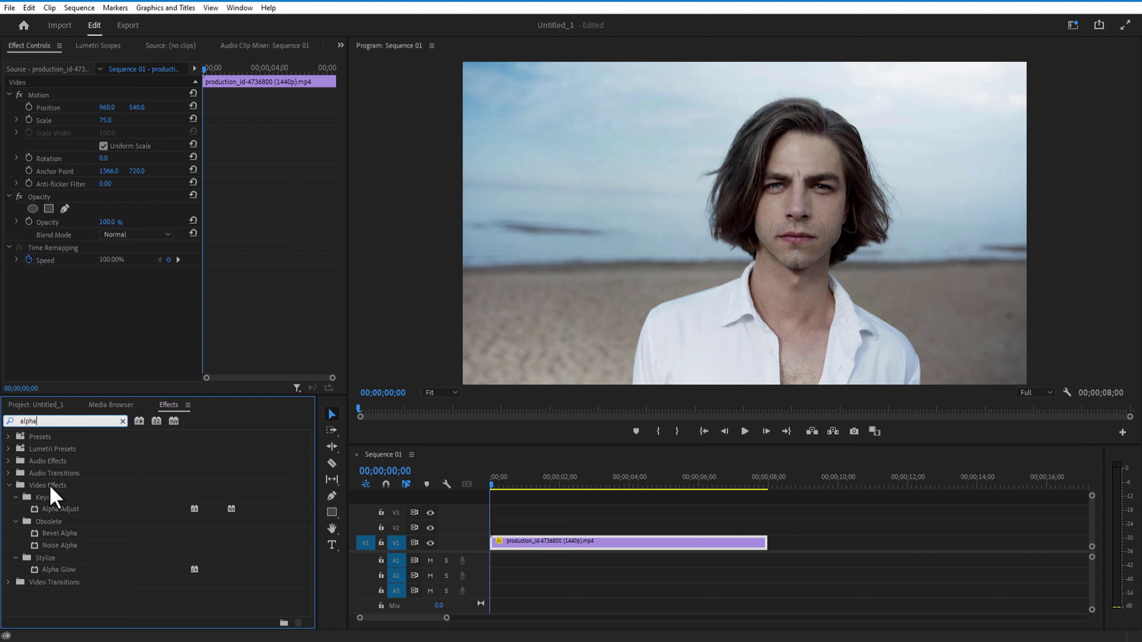
left_click(62, 508)
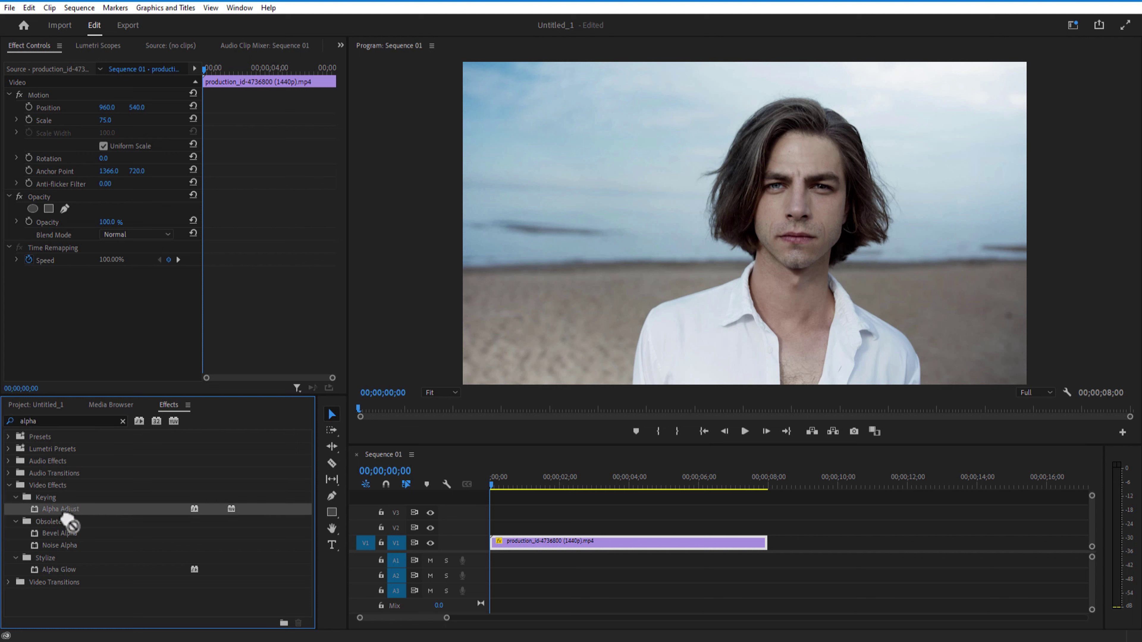
left_click_drag(65, 516, 584, 544)
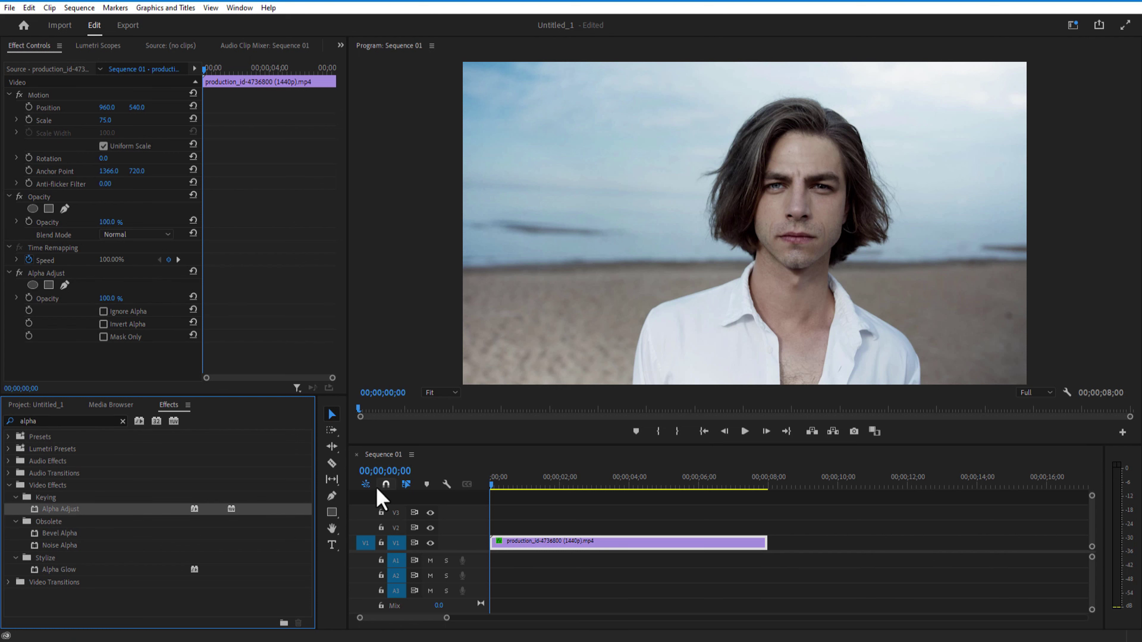
Fit an ellipse mask around the head, enable Inverted and Invert Alpha, and play it back.
left_click(29, 288)
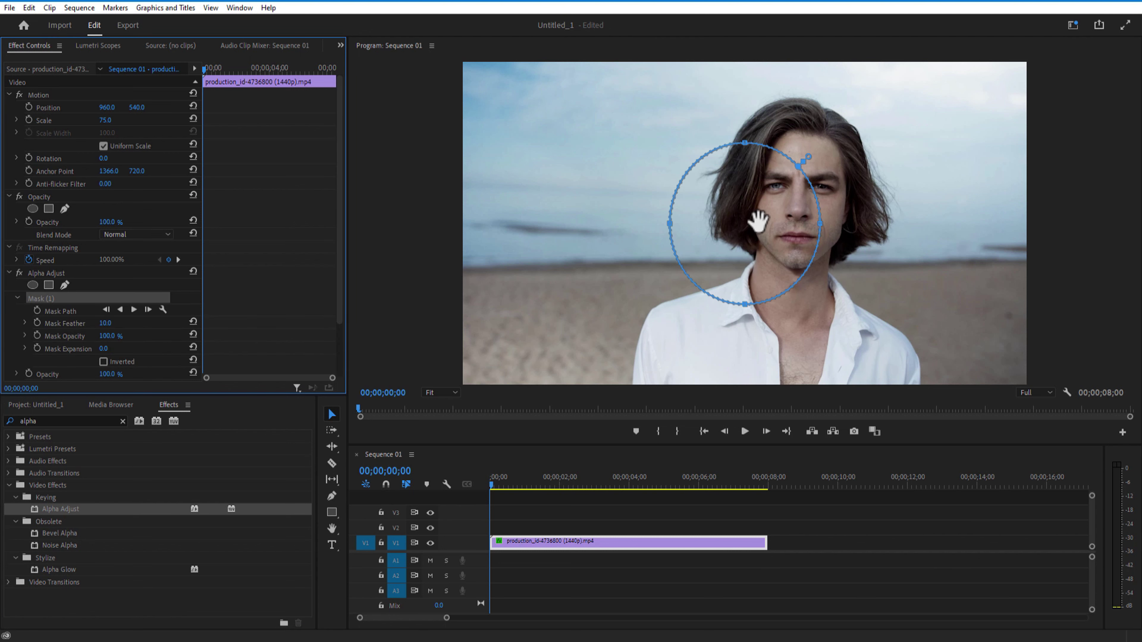
mouse_move(756, 217)
left_mouse_down()
mouse_move(819, 177)
mouse_move(800, 190)
mouse_move(905, 191)
left_mouse_up()
left_click_drag(747, 194, 792, 127)
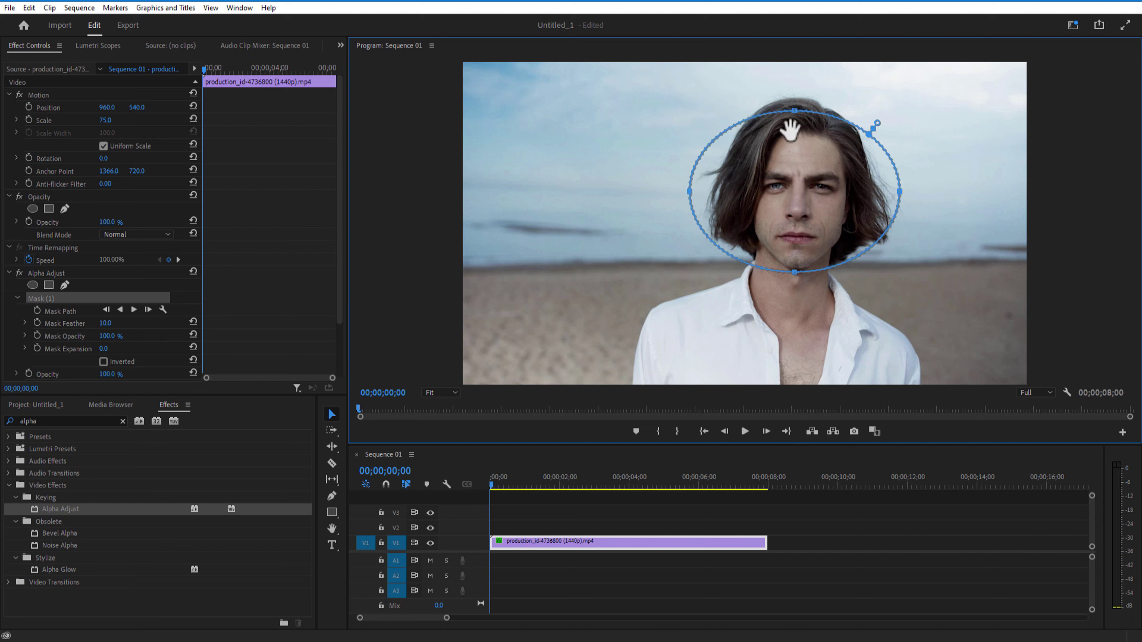
left_click_drag(799, 272, 797, 293)
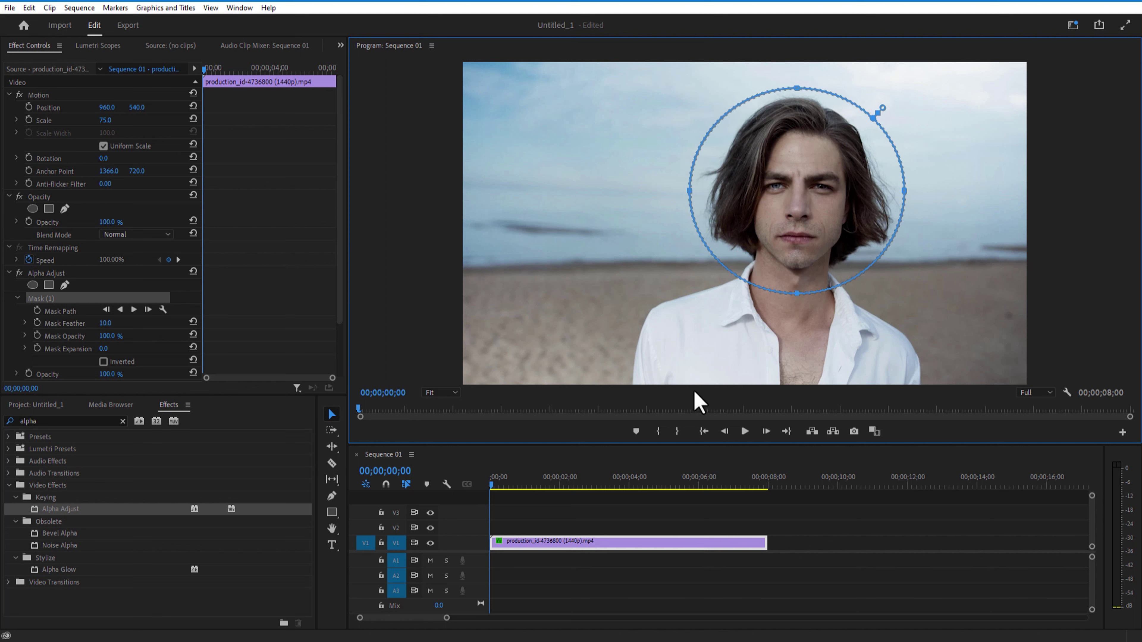
scroll(81, 301, "down", 3)
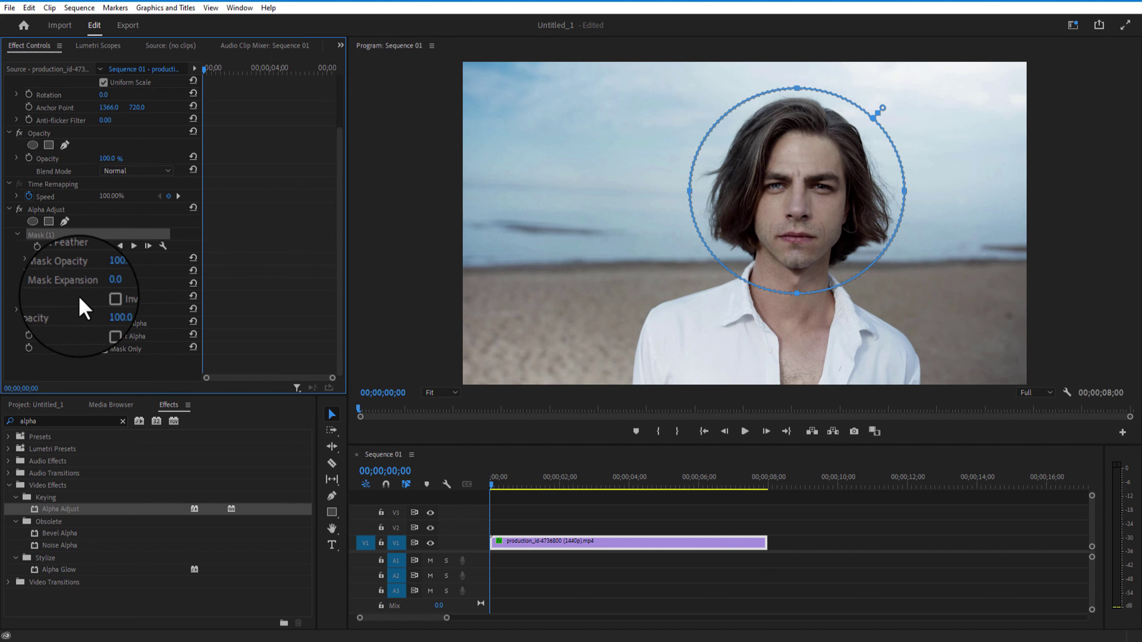
left_click(104, 298)
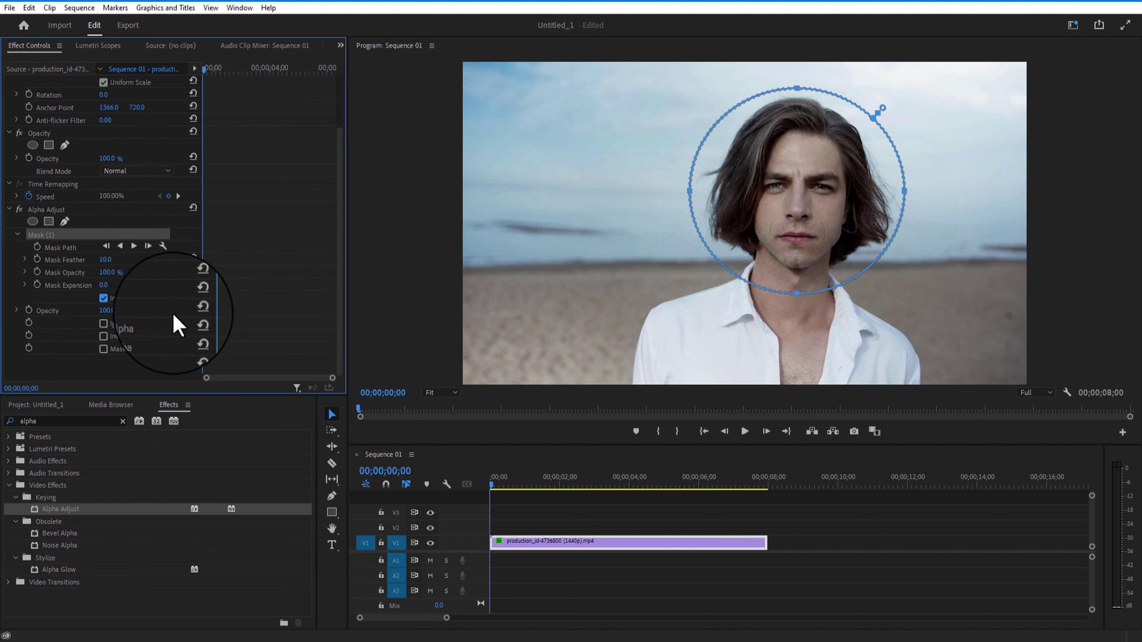
left_click(104, 335)
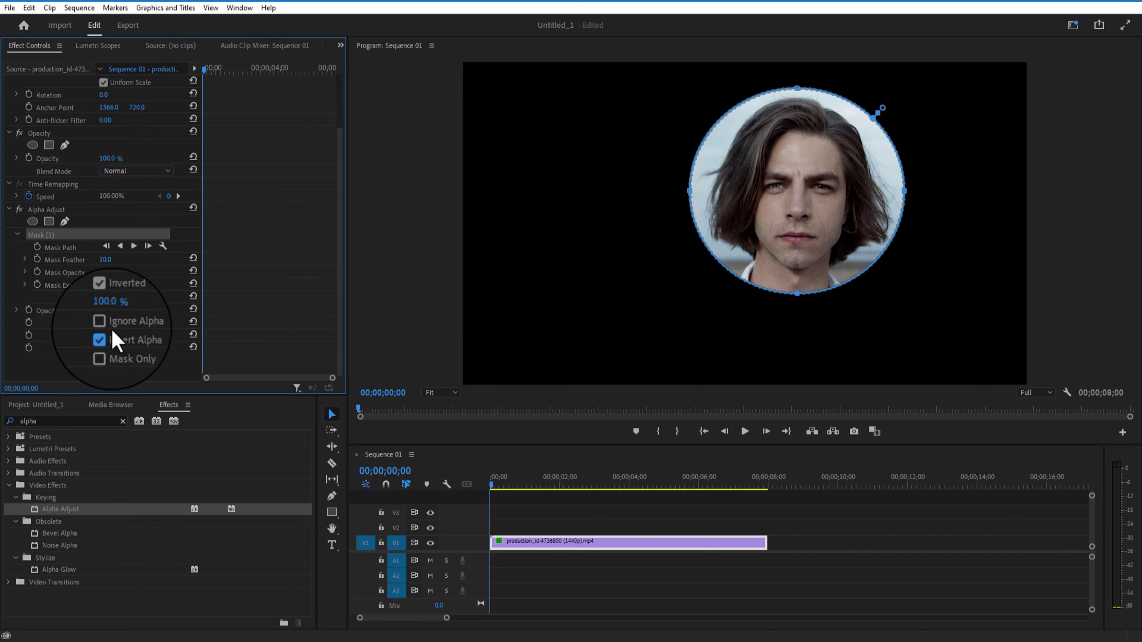
left_click(500, 485)
key("space")
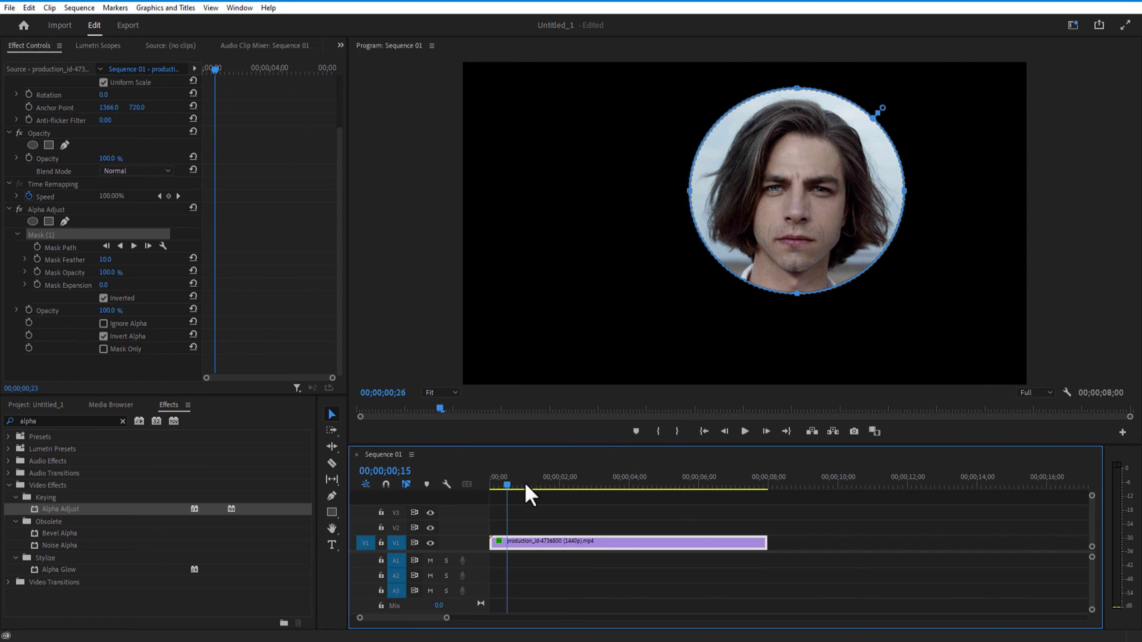
With the Ellipse Tool, draw an ellipse over the face in the Program monitor.
mouse_move(662, 510)
left_mouse_down()
mouse_move(728, 517)
mouse_move(471, 510)
left_mouse_up()
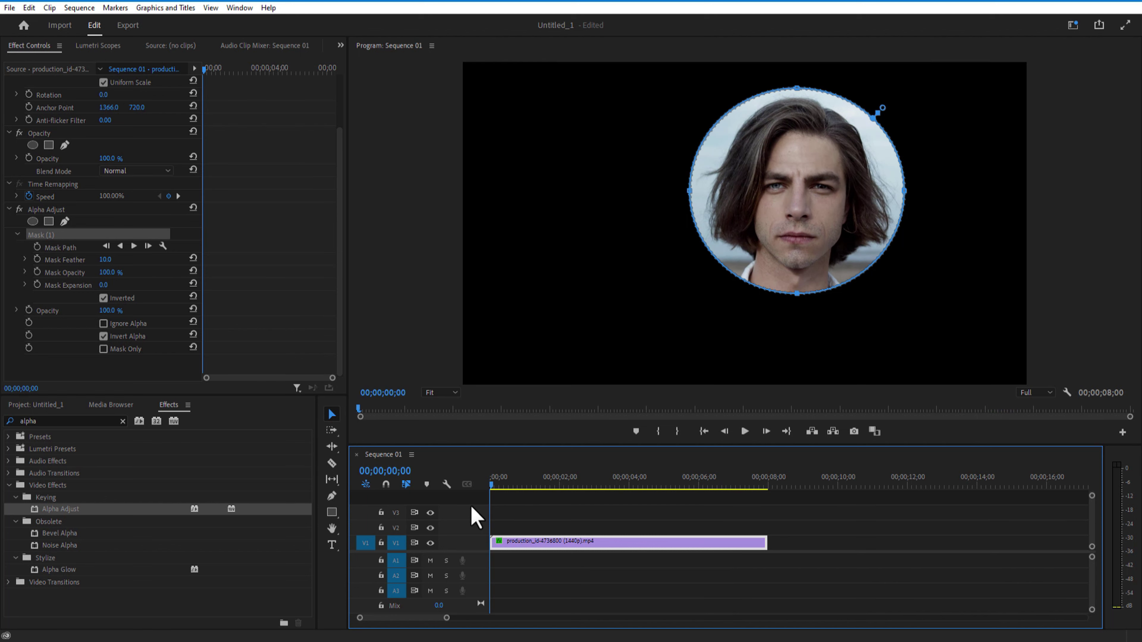
left_click(333, 513)
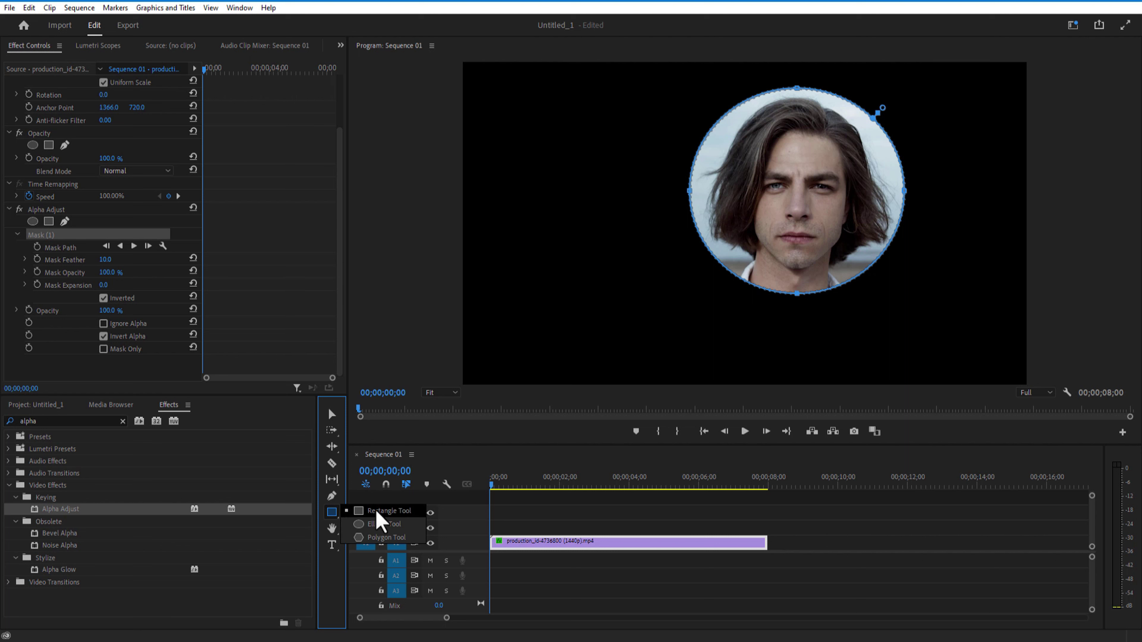
left_click(379, 523)
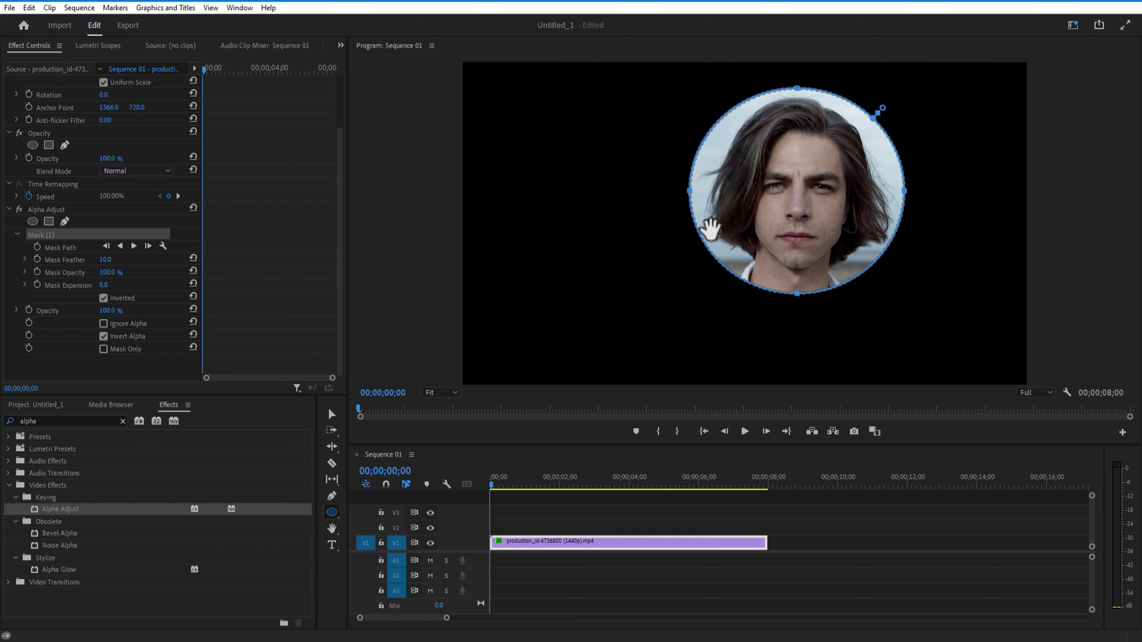
left_click(559, 531)
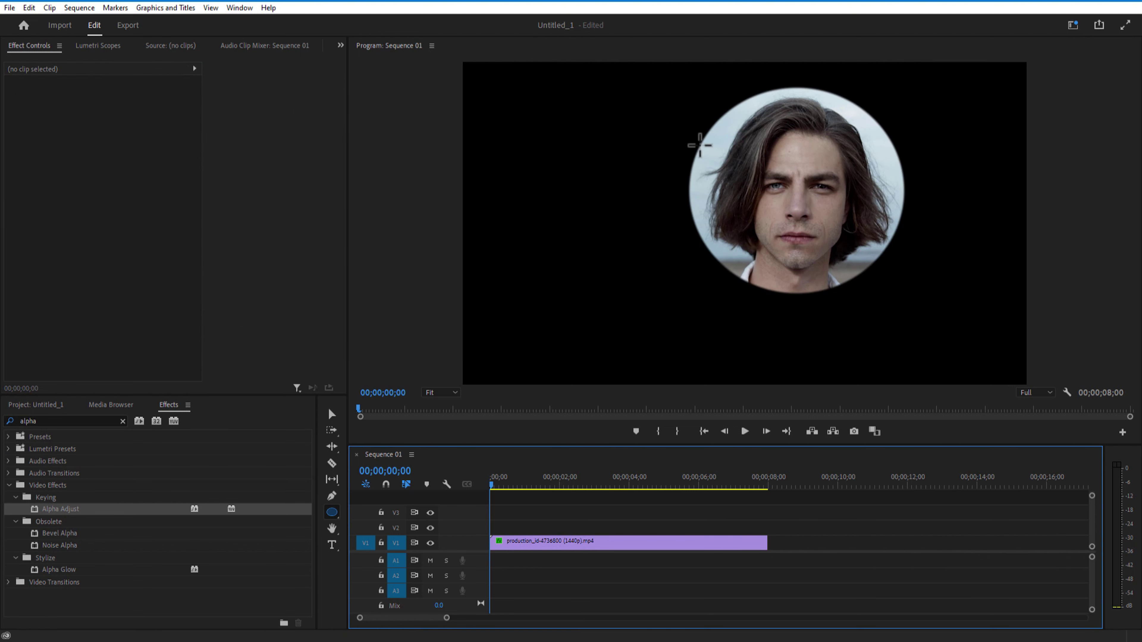
mouse_move(730, 111)
left_mouse_down()
mouse_move(962, 326)
mouse_move(922, 324)
left_mouse_up()
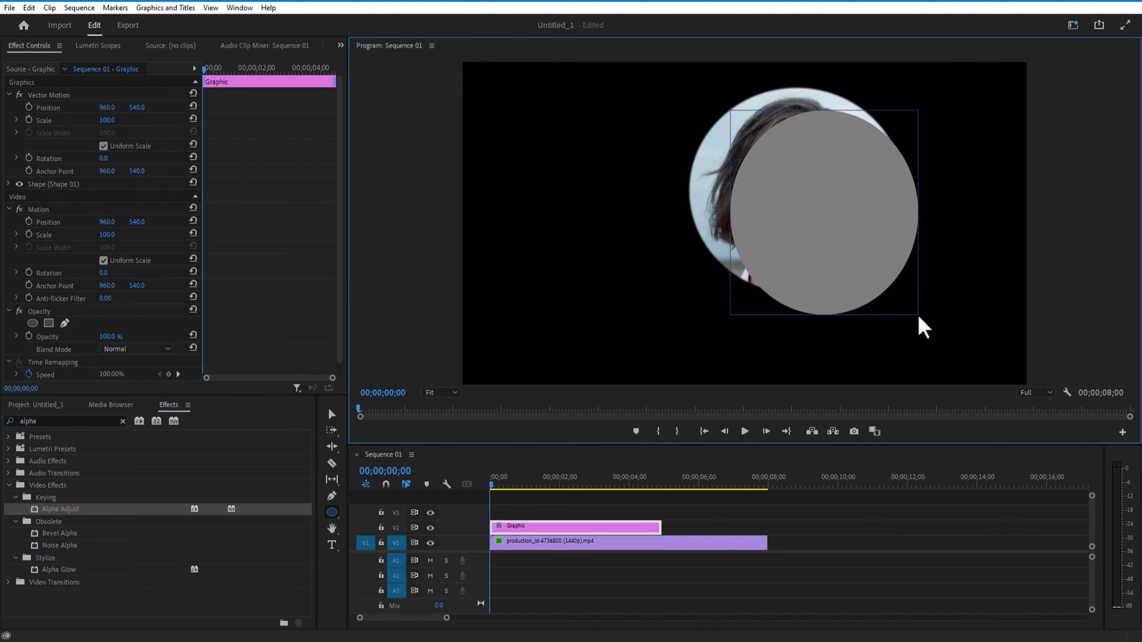
Reshape the ellipse into a circle over the face and extend the Graphic clip to V1's length.
left_click(331, 414)
left_click_drag(813, 233, 782, 218)
left_click_drag(891, 189, 904, 189)
left_click_drag(702, 189, 686, 189)
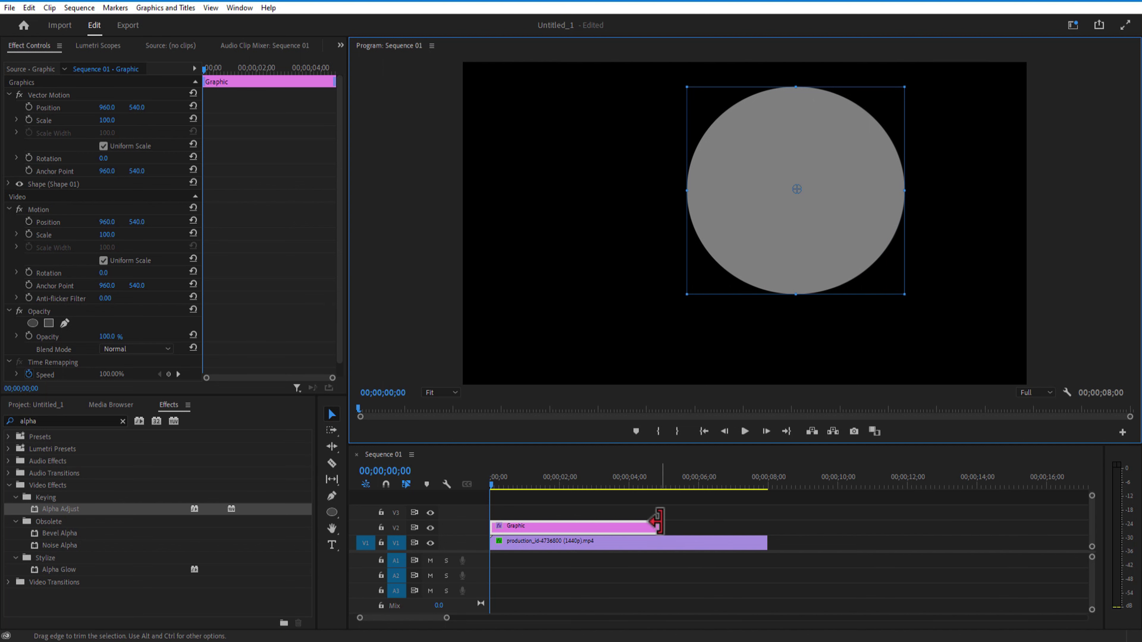
left_click_drag(660, 525, 766, 525)
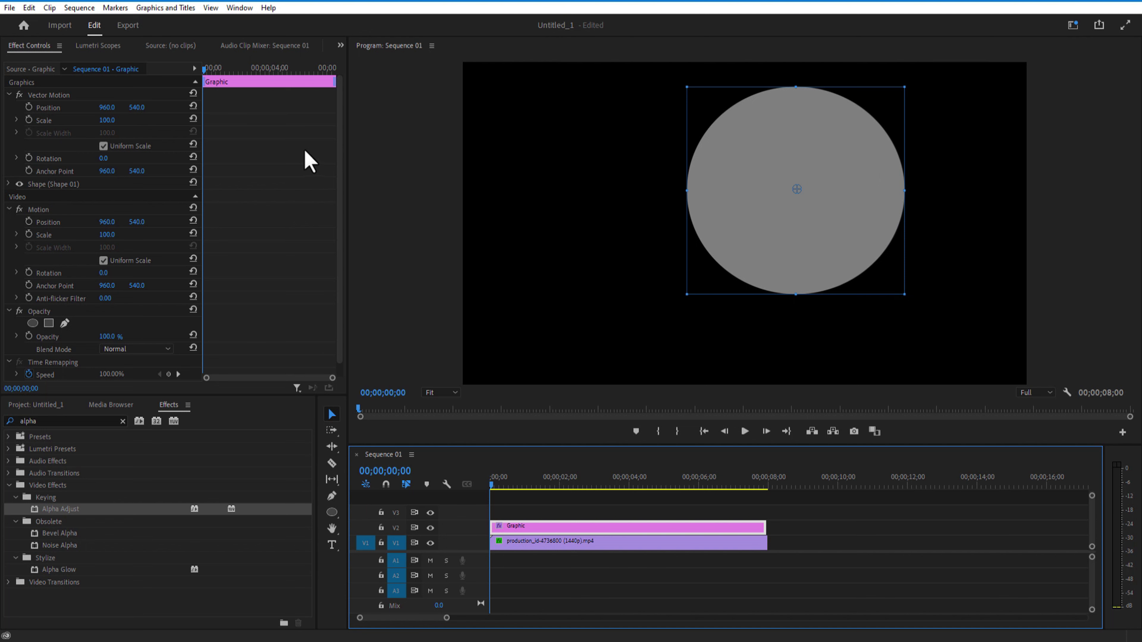
In Essential Graphics, remove the circle's grey fill and give it a 30-px stroke.
left_click(239, 8)
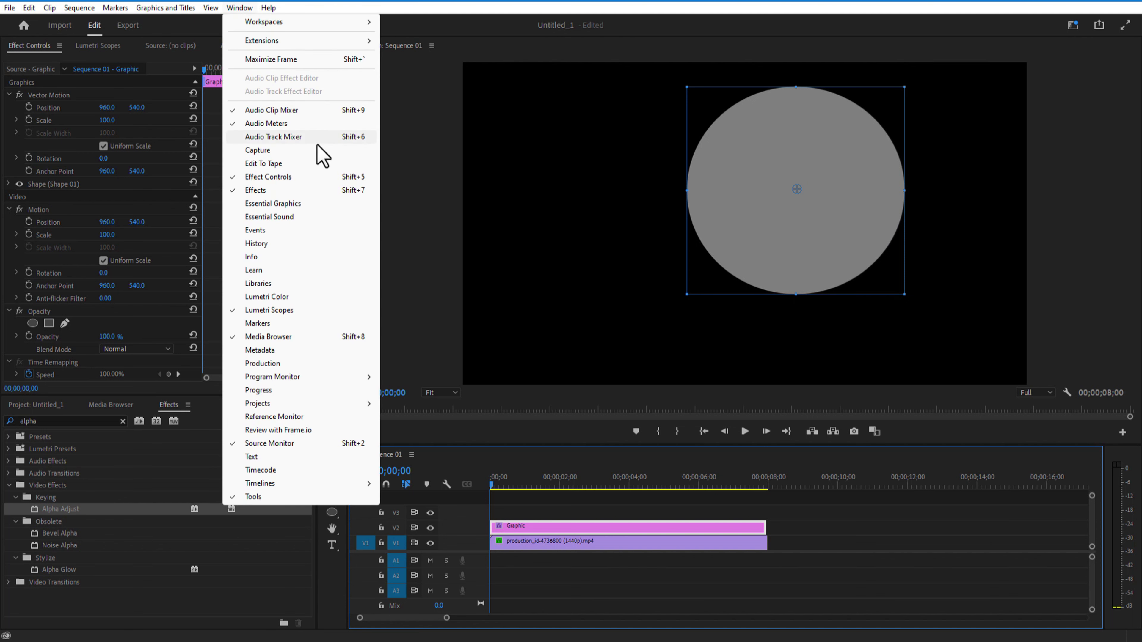
left_click(272, 203)
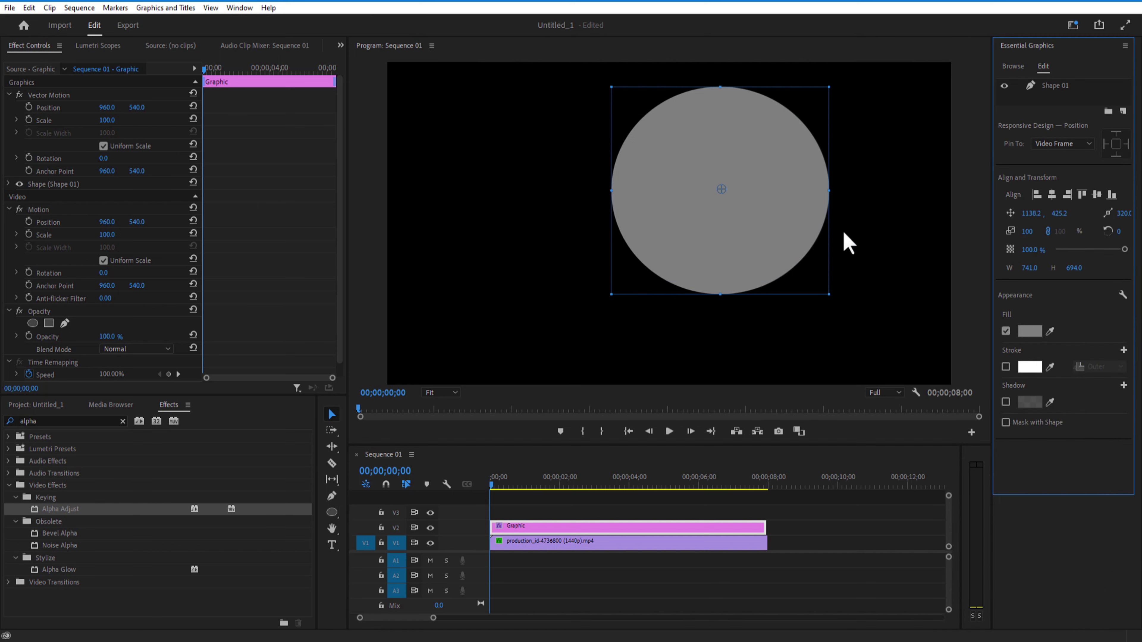
left_click_drag(991, 225, 922, 225)
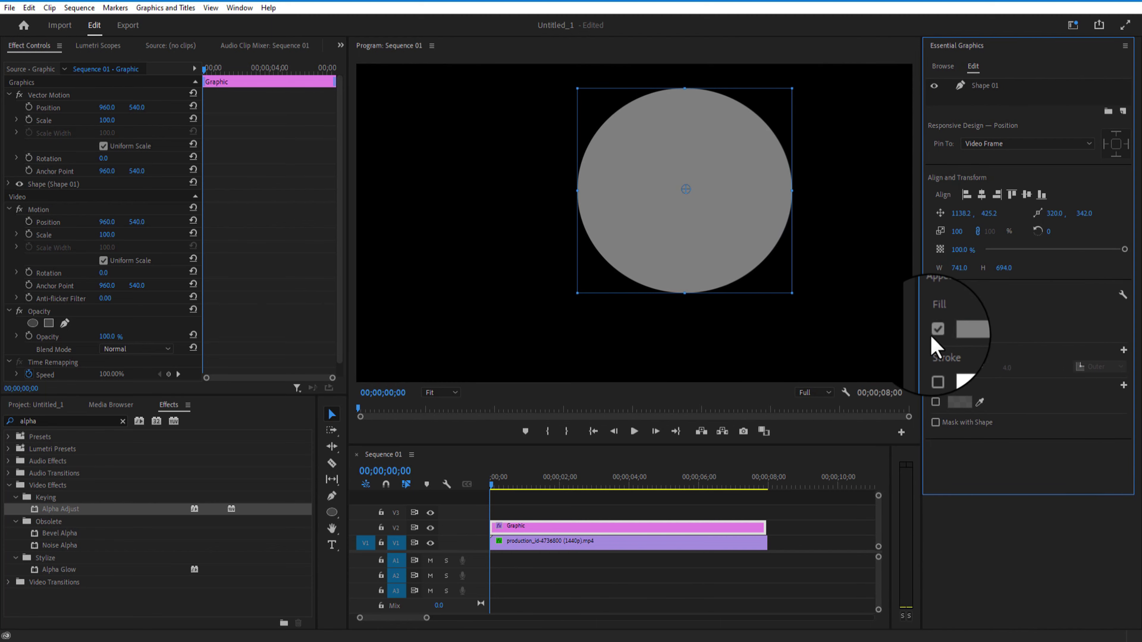
left_click(935, 331)
left_click(935, 367)
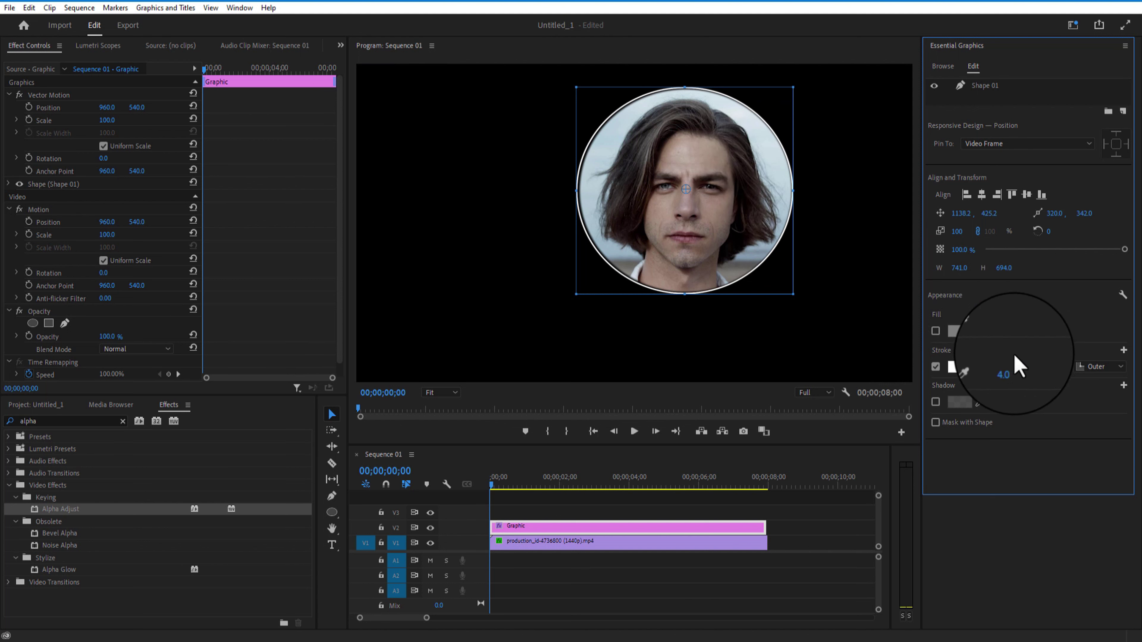
left_click(1007, 367)
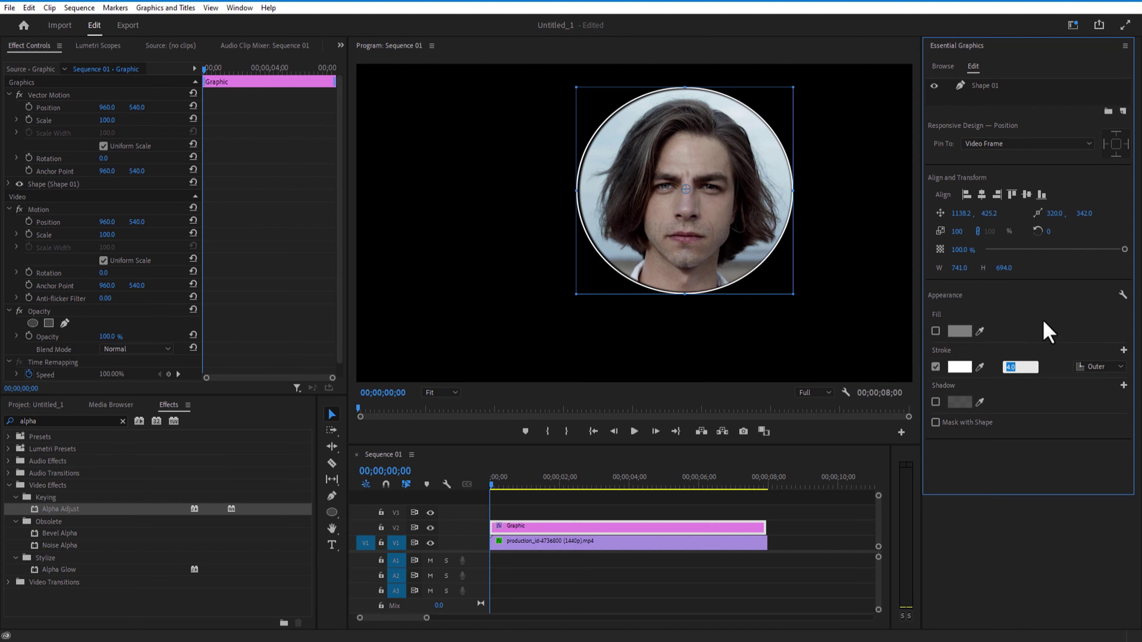
type("30")
key("Return")
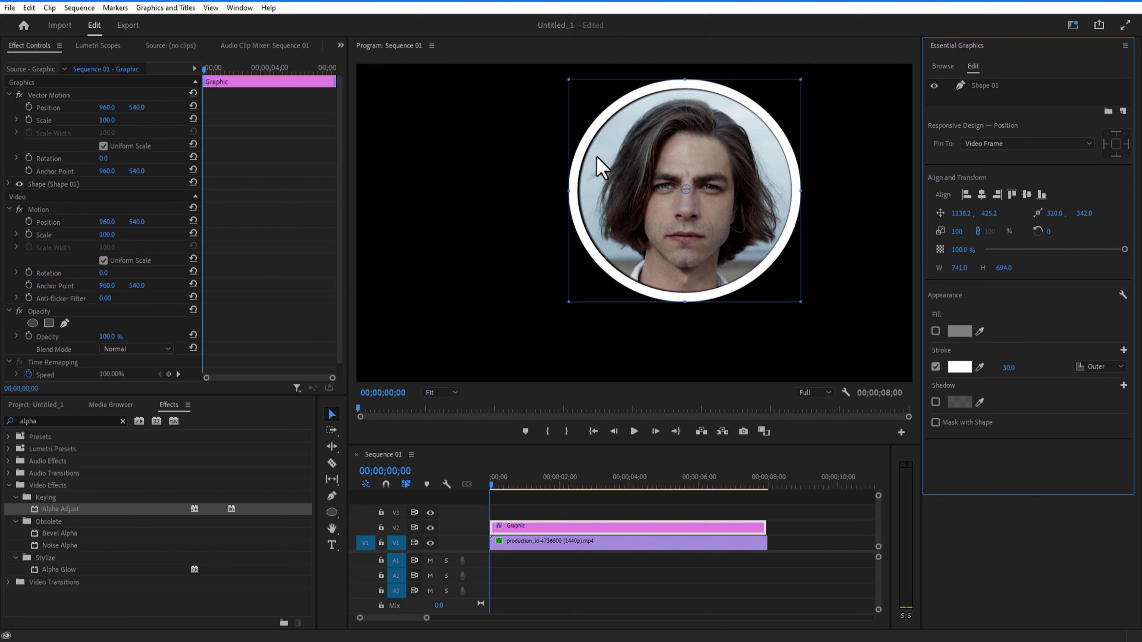
left_click(743, 184)
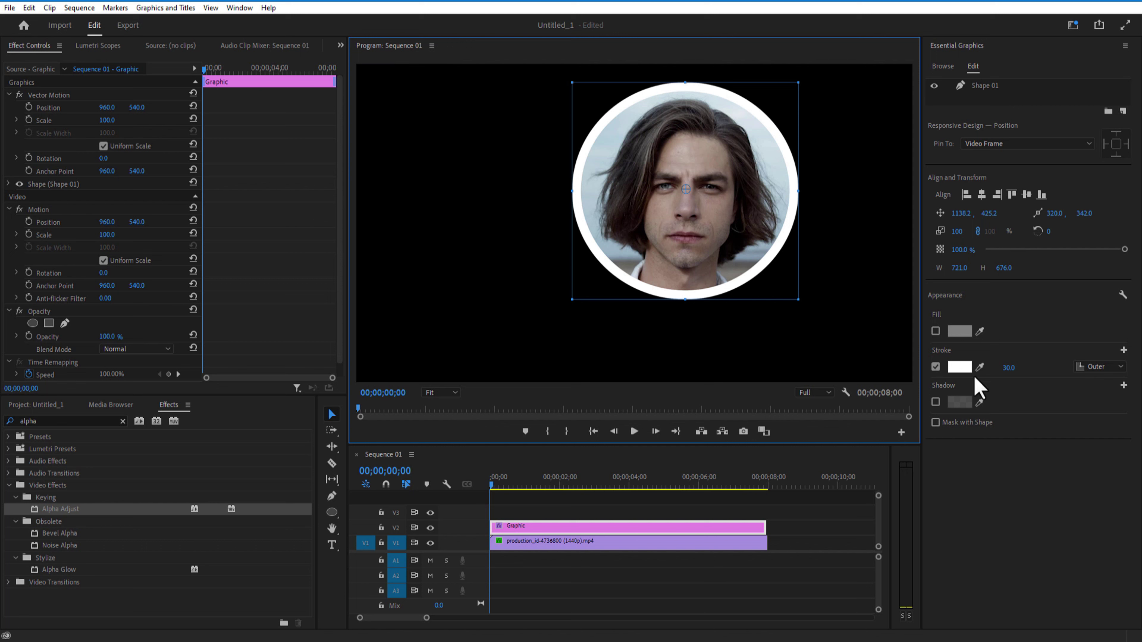
Set the stroke colour to white (ffffff) after briefly trying red (ff0000).
left_click(959, 367)
type("ff0000")
key("Return")
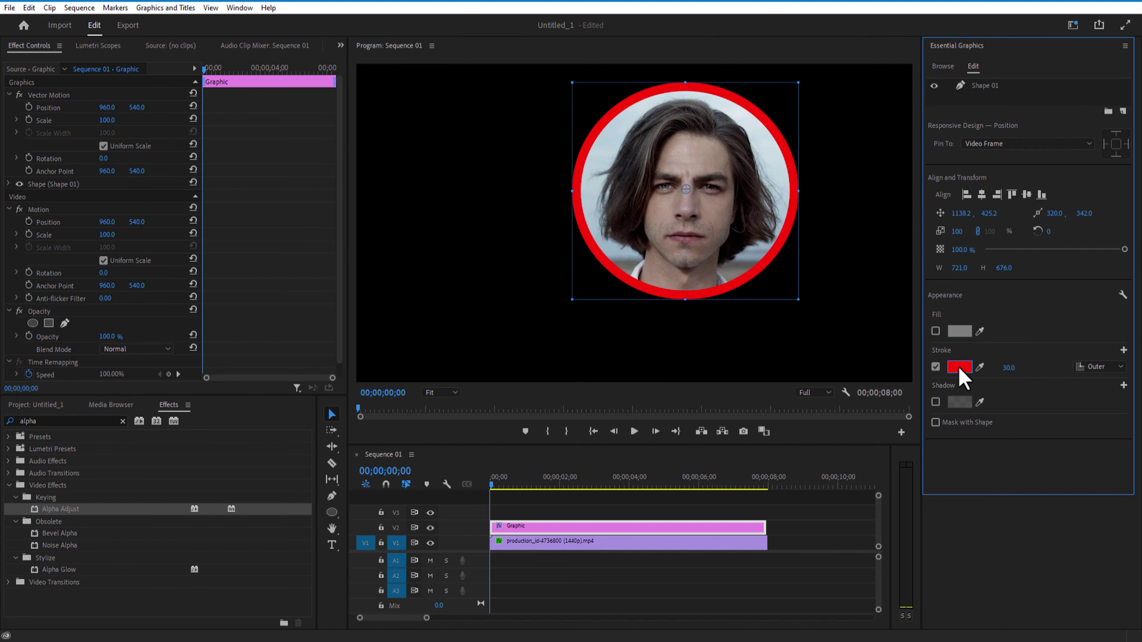
left_click(959, 366)
type("ffffff")
key("Return")
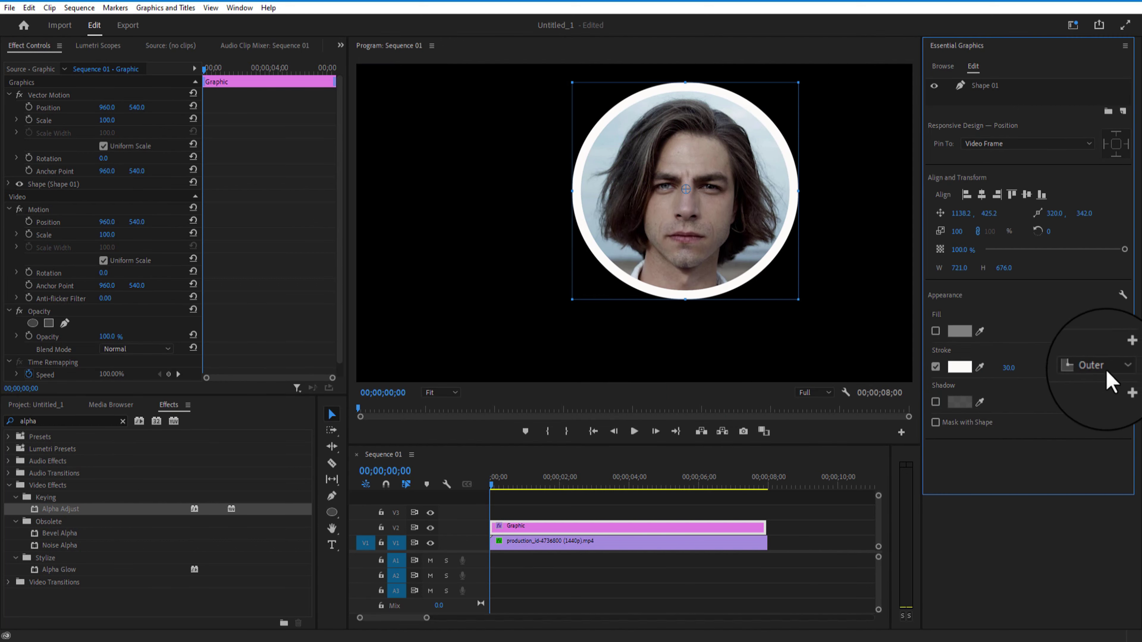
Add a second, thicker green (00ff00) stroke around the ring.
left_click(1124, 350)
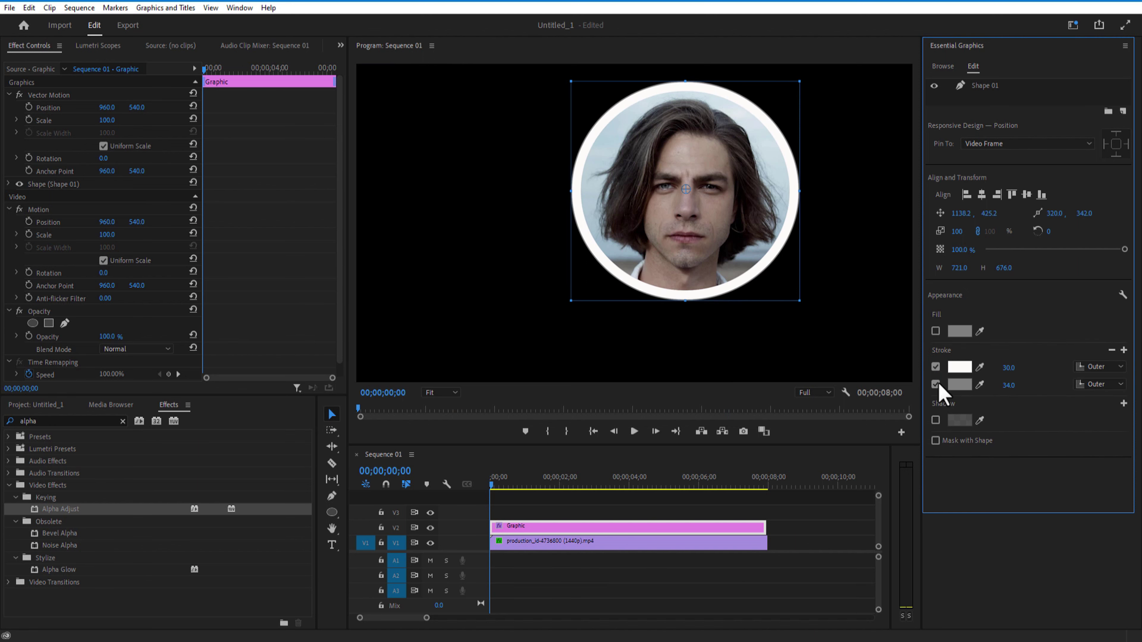
left_click(959, 385)
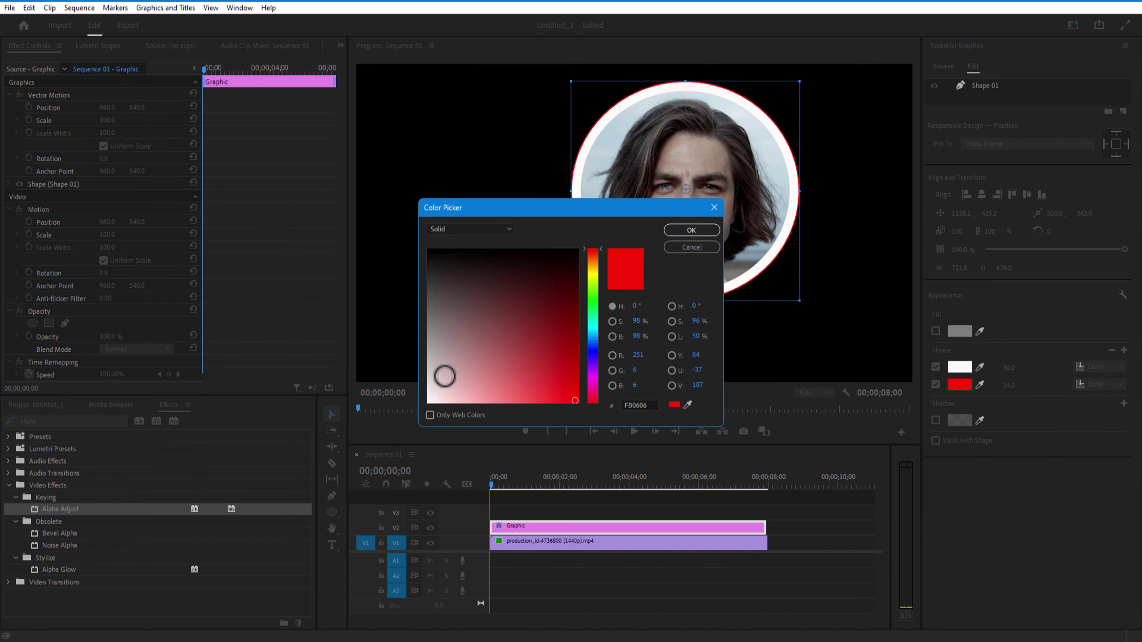
type("00ff00")
key("Return")
mouse_move(1008, 385)
left_mouse_down()
mouse_move(1043, 385)
mouse_move(1025, 385)
left_mouse_up()
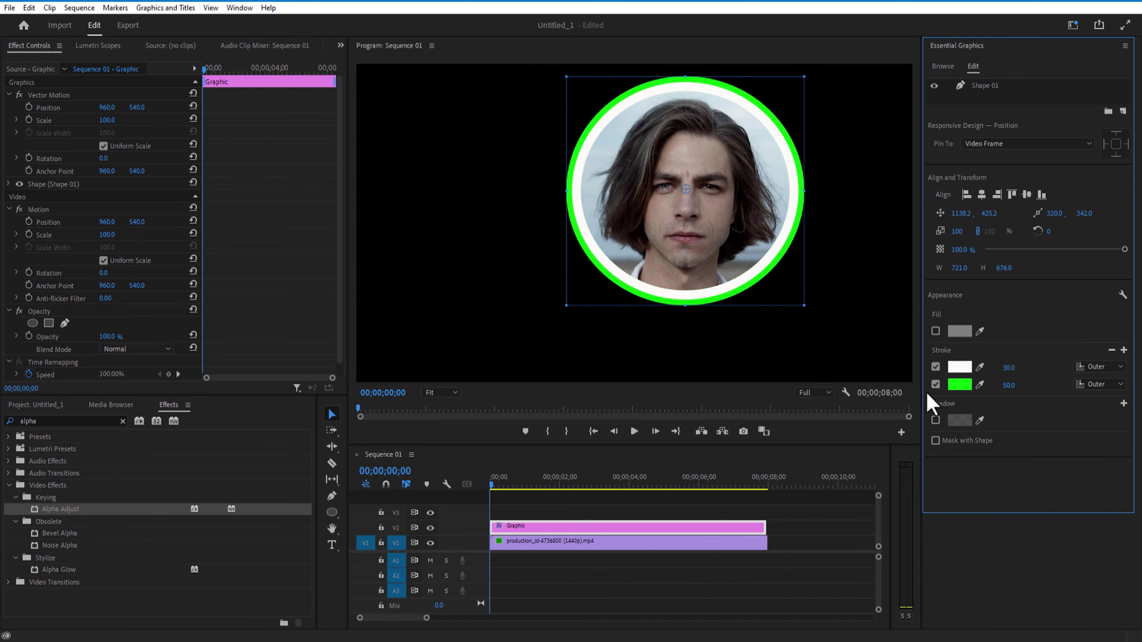
Switch off the green second stroke and apply Radial Wipe to the Graphic clip.
left_click(936, 384)
double_click(61, 421)
type("wipe")
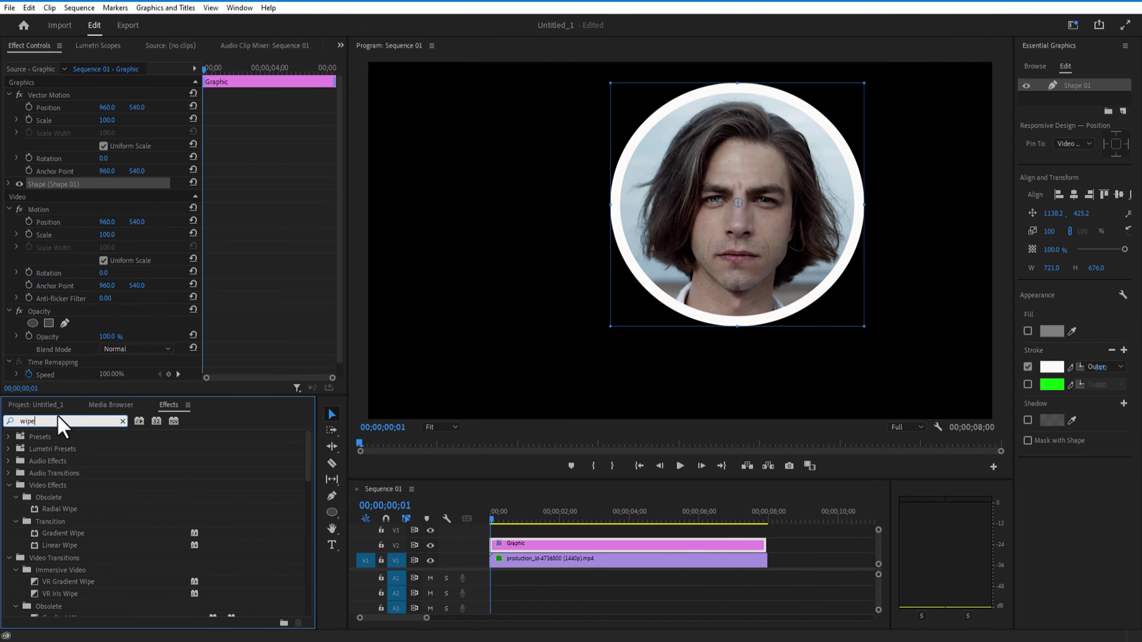
left_click(82, 510)
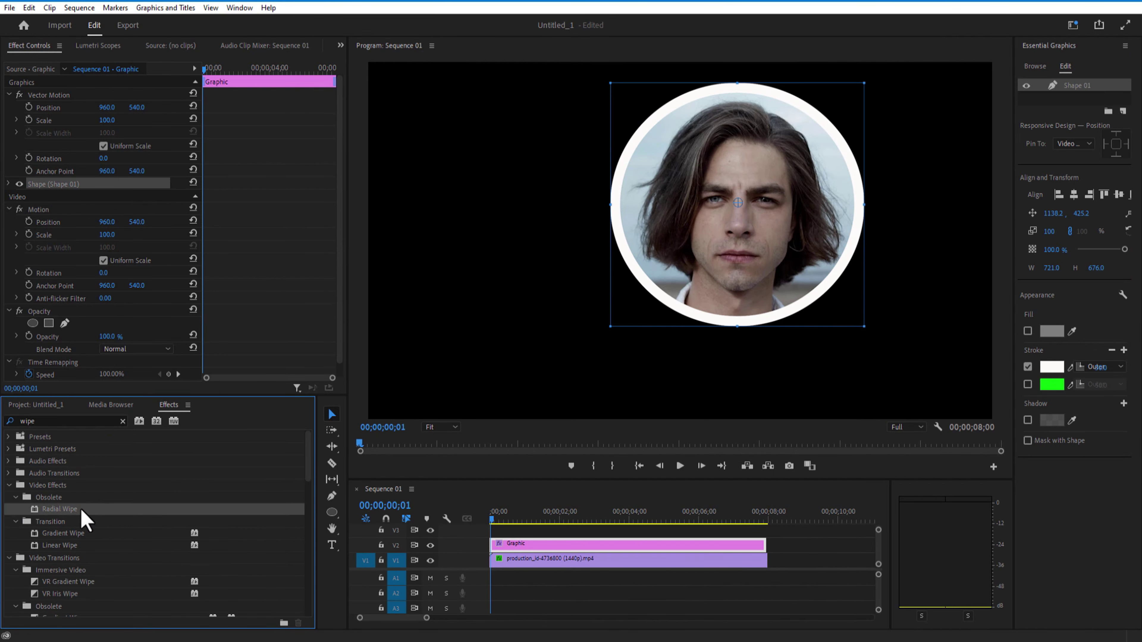
left_click_drag(59, 516, 517, 546)
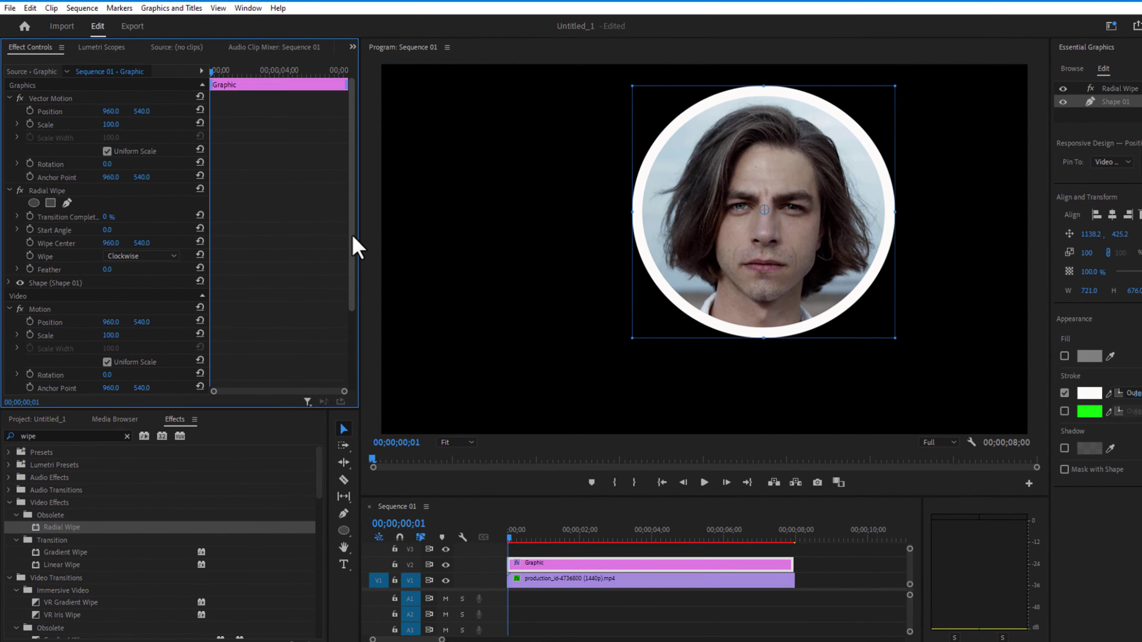
left_click_drag(341, 237, 341, 270)
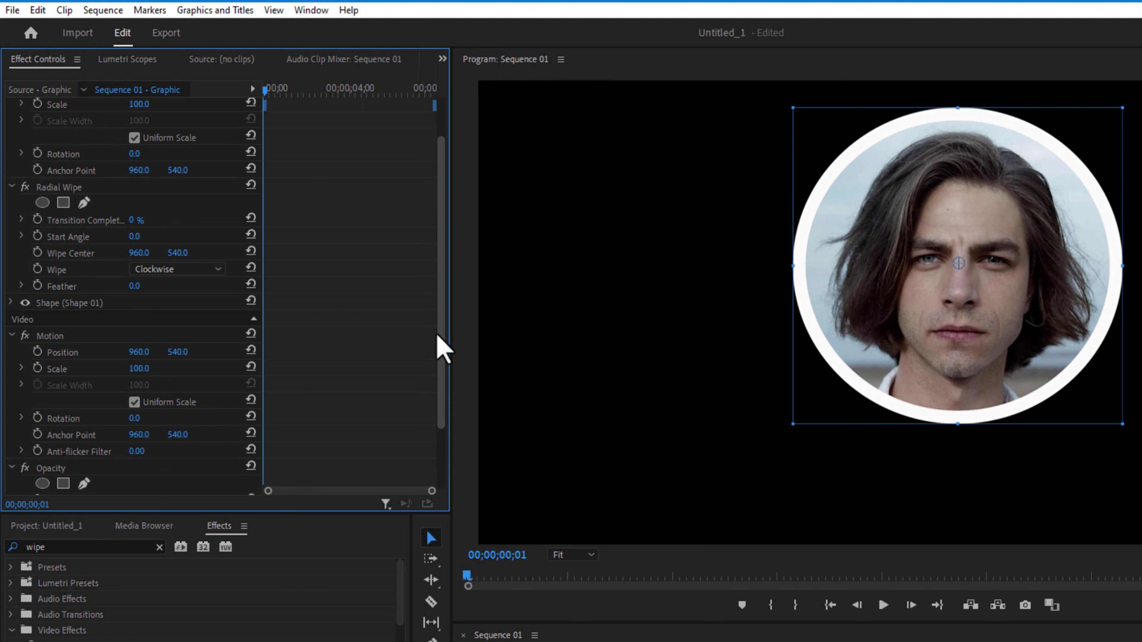
left_click_drag(443, 349, 443, 308)
left_click(58, 239)
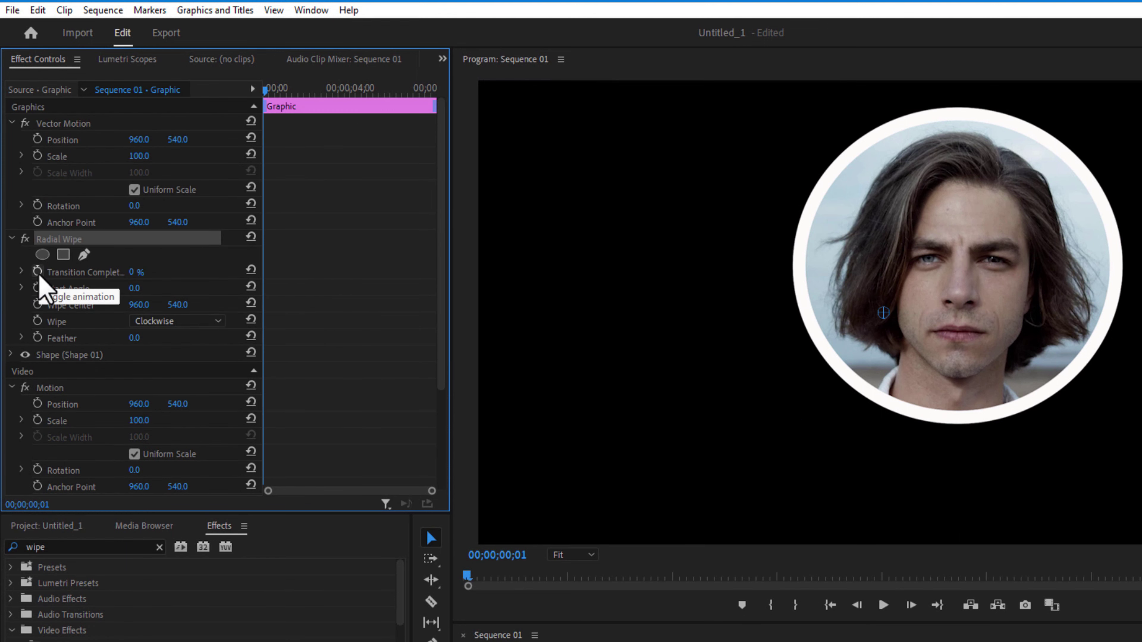
Keyframe Transition Completion from 0% to 100%, with the 100% keyframe at the clip's end.
left_click(37, 271)
left_click_drag(362, 90, 393, 135)
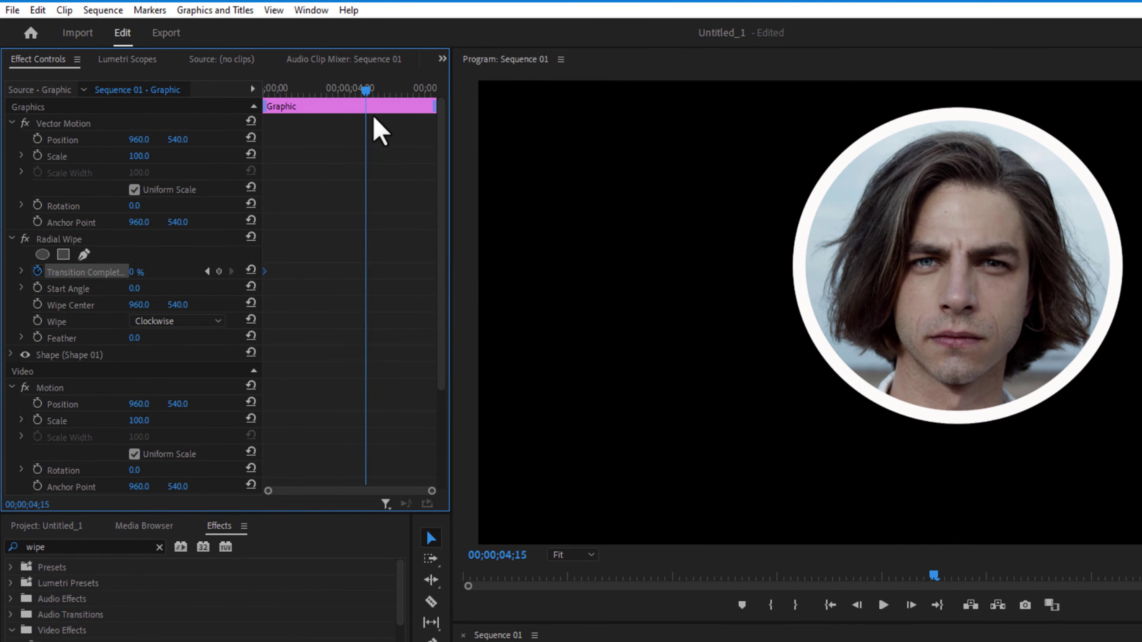
left_click_drag(135, 272, 225, 271)
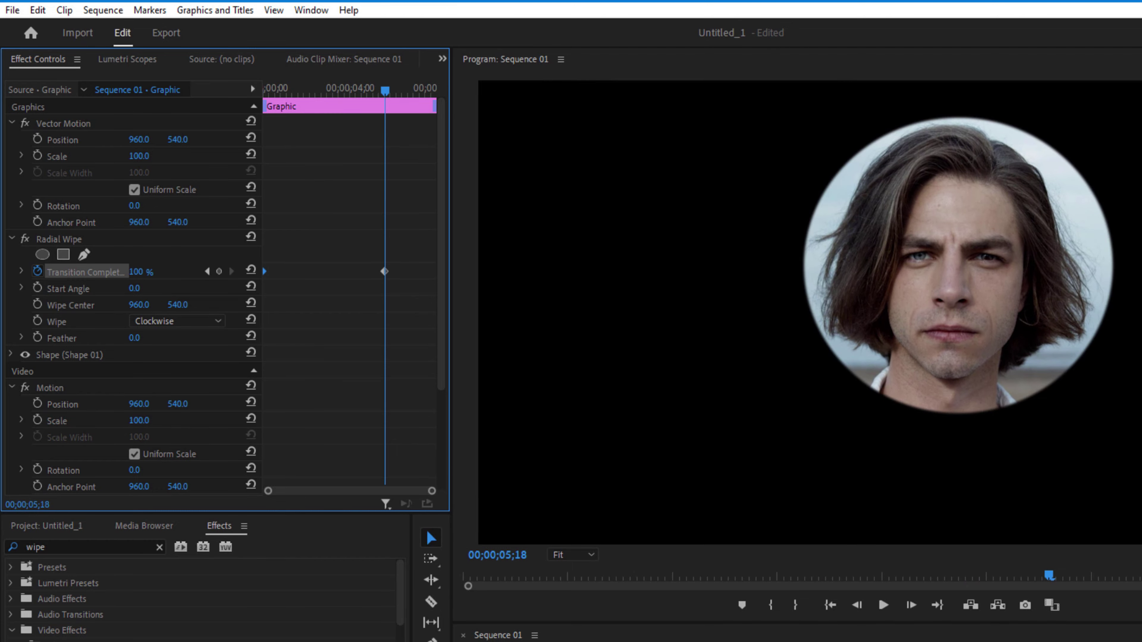
left_click_drag(385, 271, 430, 270)
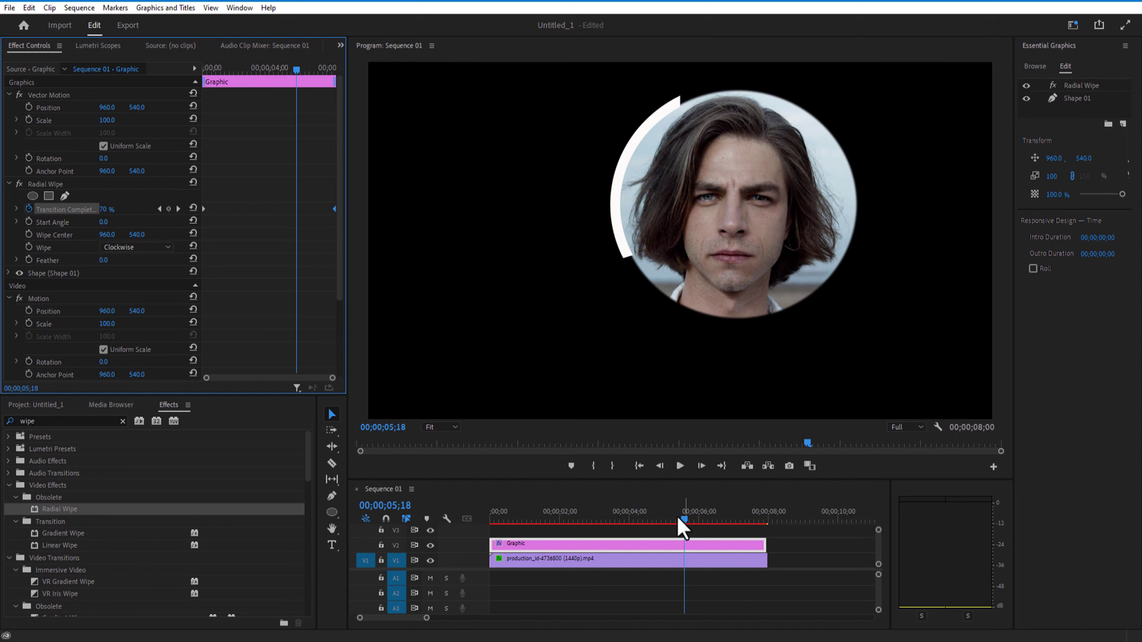
Play the ring wipe animation from the start of the sequence.
left_click_drag(682, 517, 509, 539)
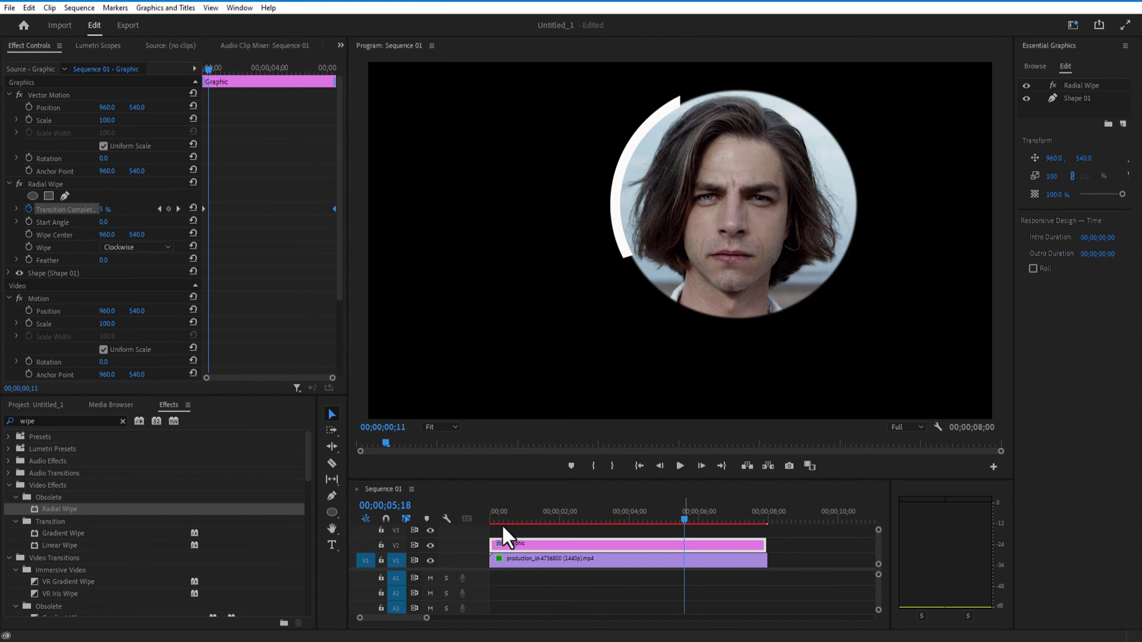
left_click(679, 466)
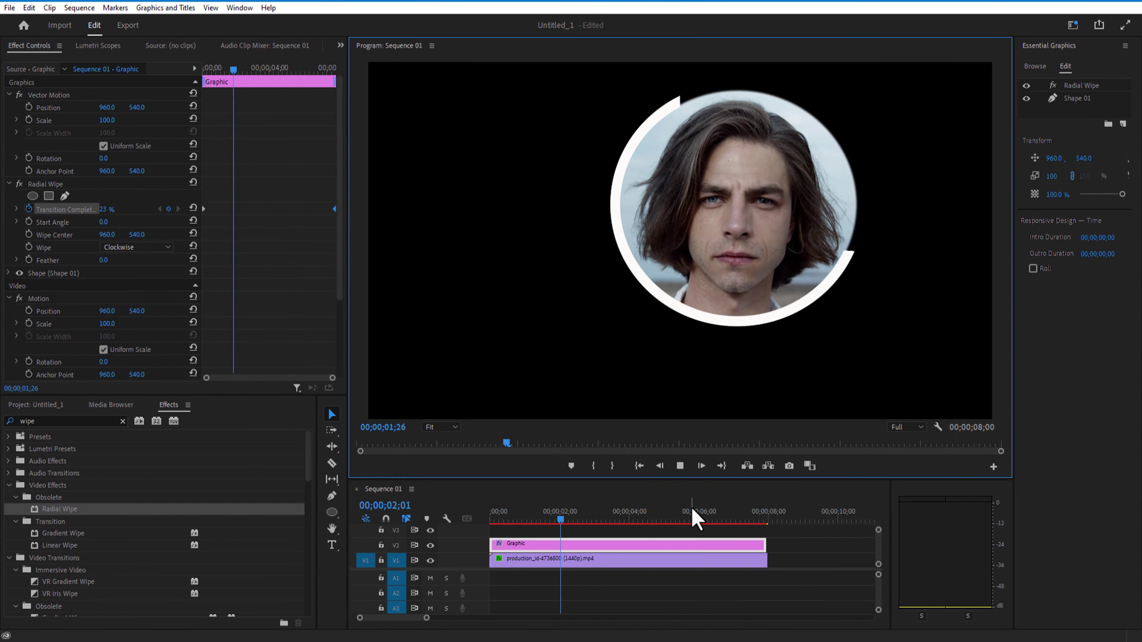
left_click(679, 466)
left_click(680, 466)
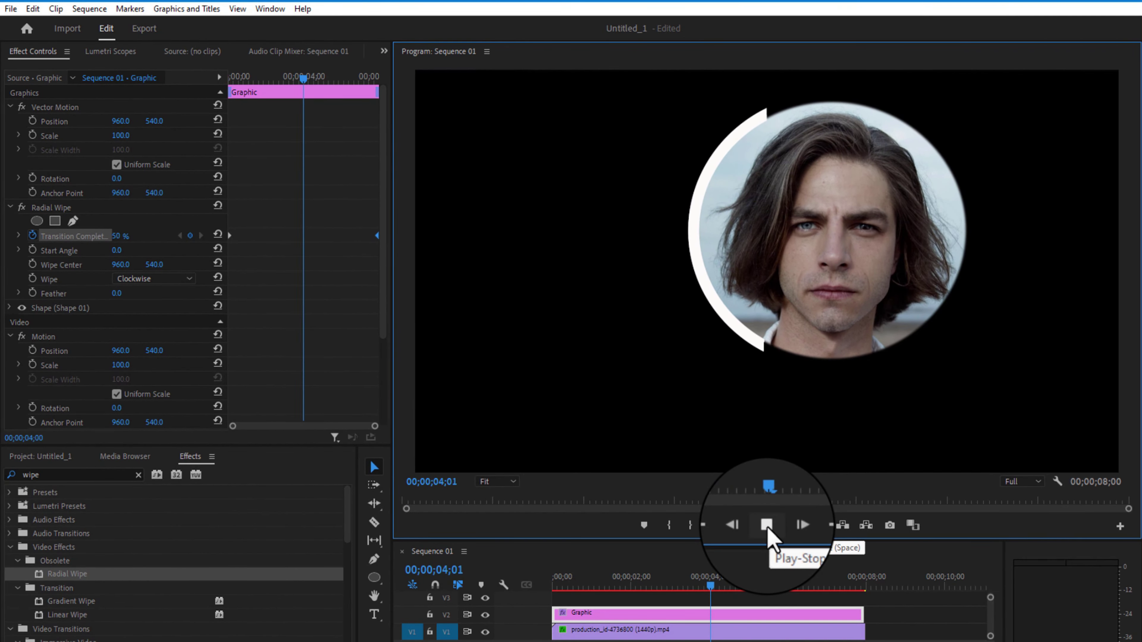
Set the Radial Wipe Start Angle to 21° and preview from the start.
left_click(766, 525)
mouse_move(117, 250)
left_mouse_down()
mouse_move(135, 250)
mouse_move(106, 250)
left_mouse_up()
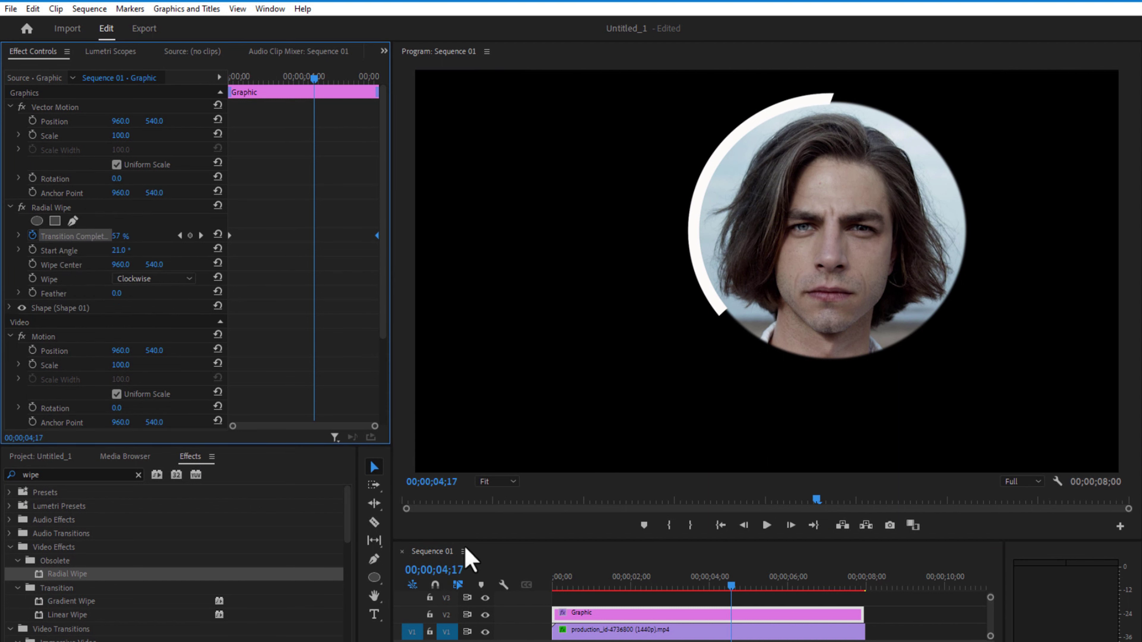
left_click_drag(737, 584, 554, 585)
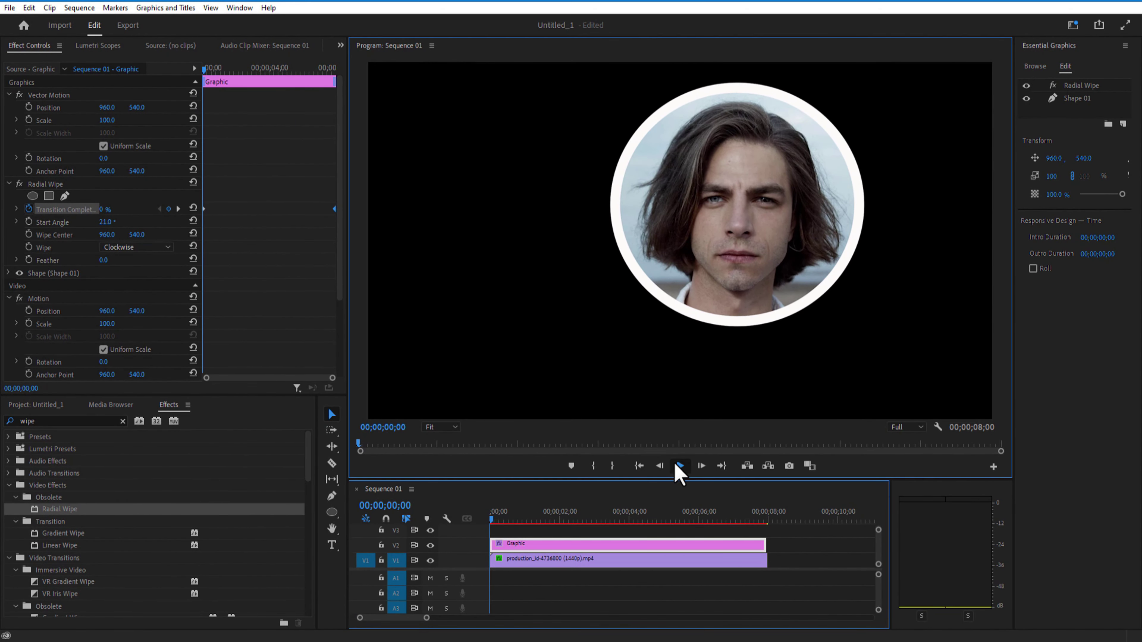
left_click(679, 467)
left_click(679, 467)
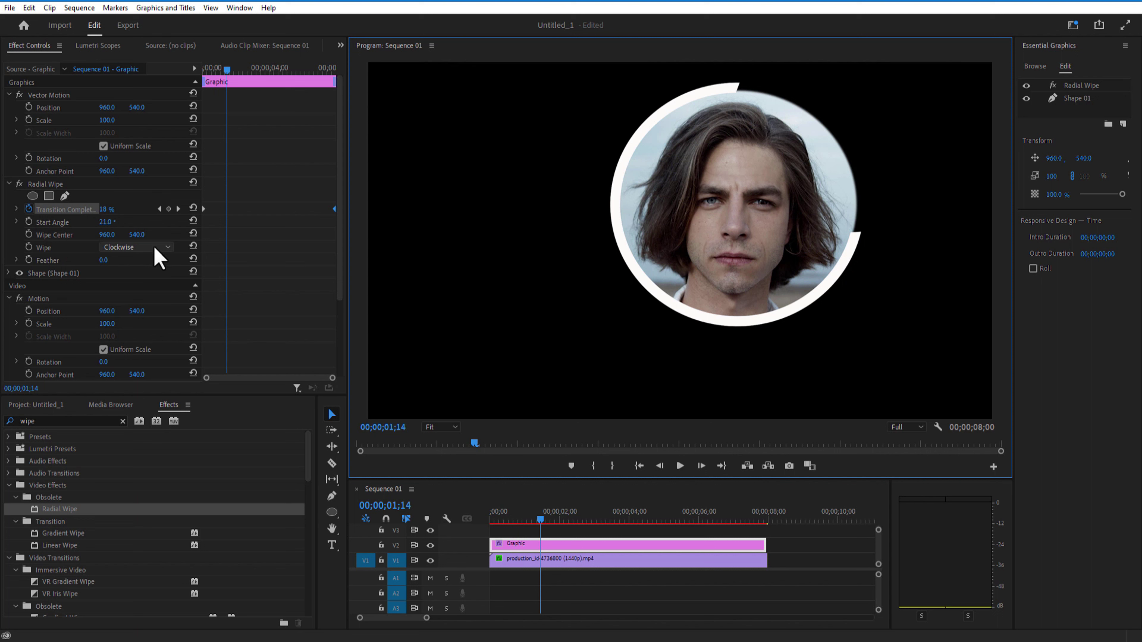
Switch the Radial Wipe to Counterclockwise and preview it from the start.
left_click(138, 249)
left_click(143, 271)
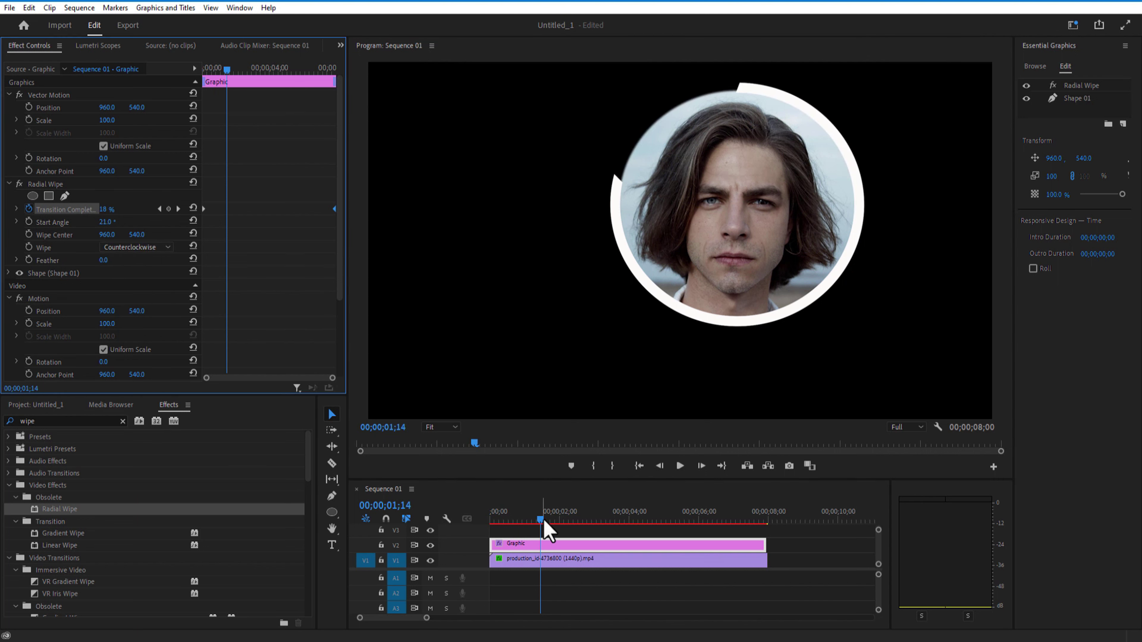
left_click_drag(539, 523, 474, 533)
left_click(678, 466)
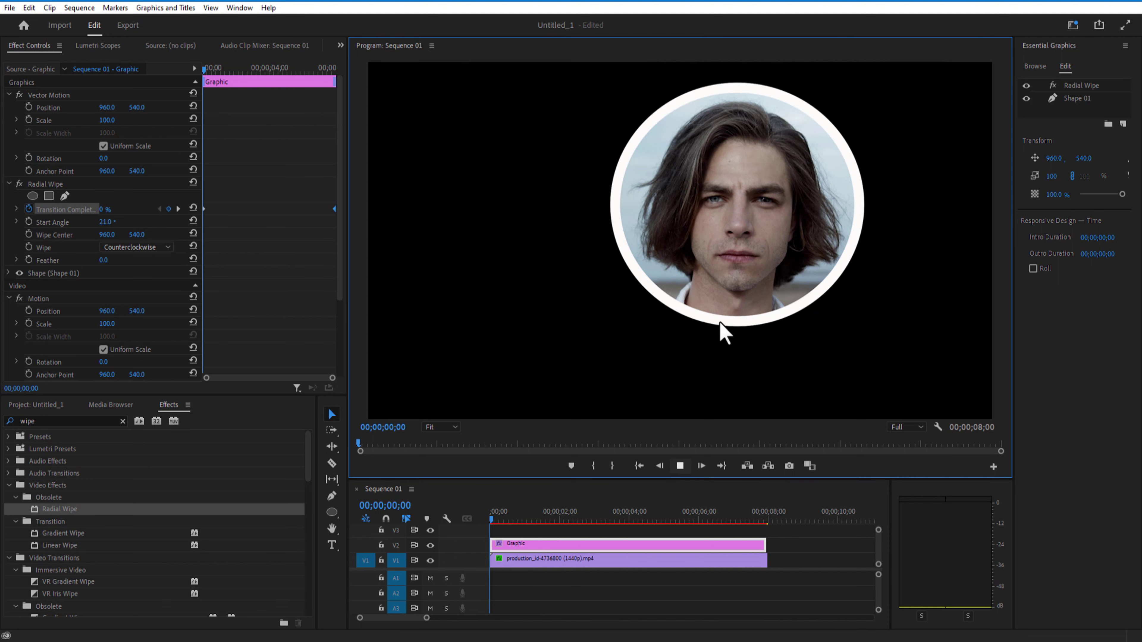
left_click(680, 467)
Switch the Radial Wipe to Both and preview it from the start.
left_click(135, 247)
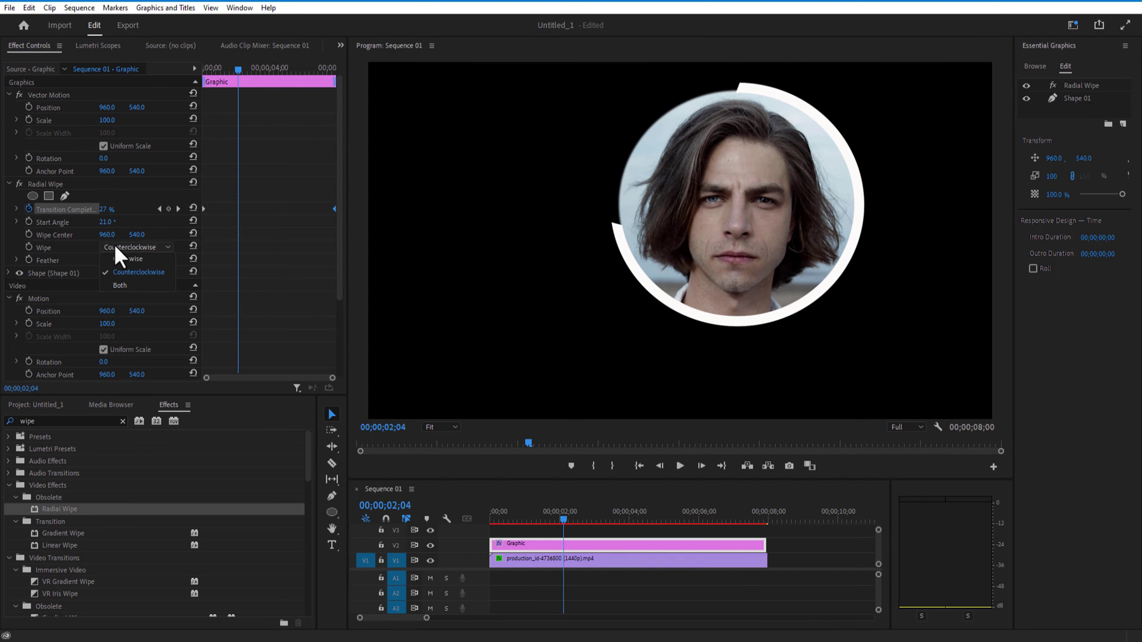
left_click(137, 285)
left_click_drag(562, 523, 490, 524)
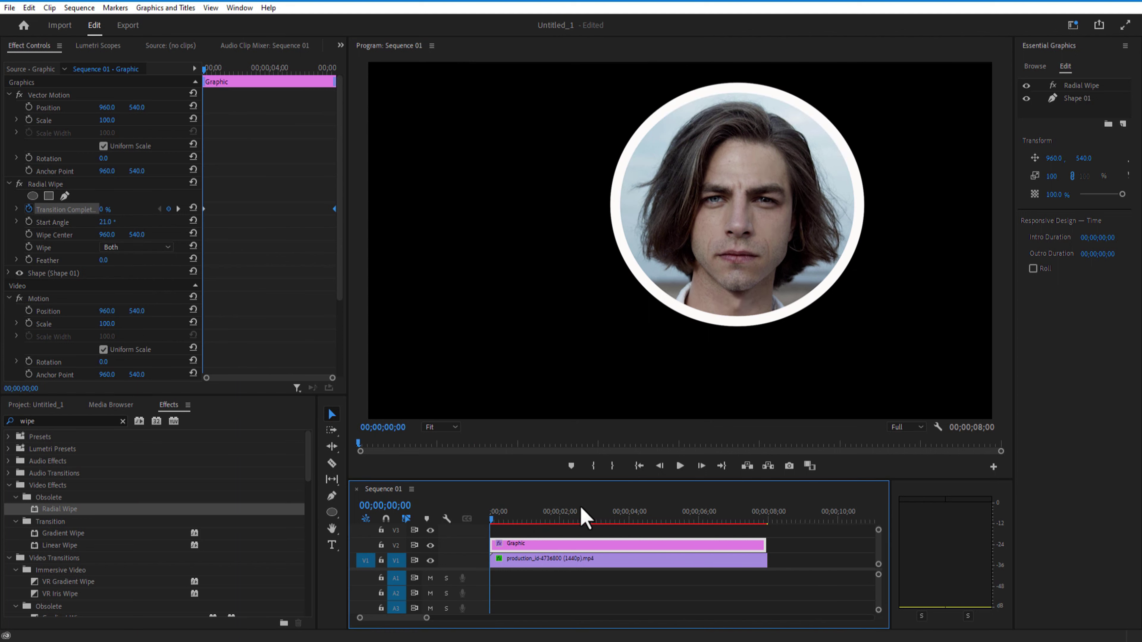
left_click(681, 467)
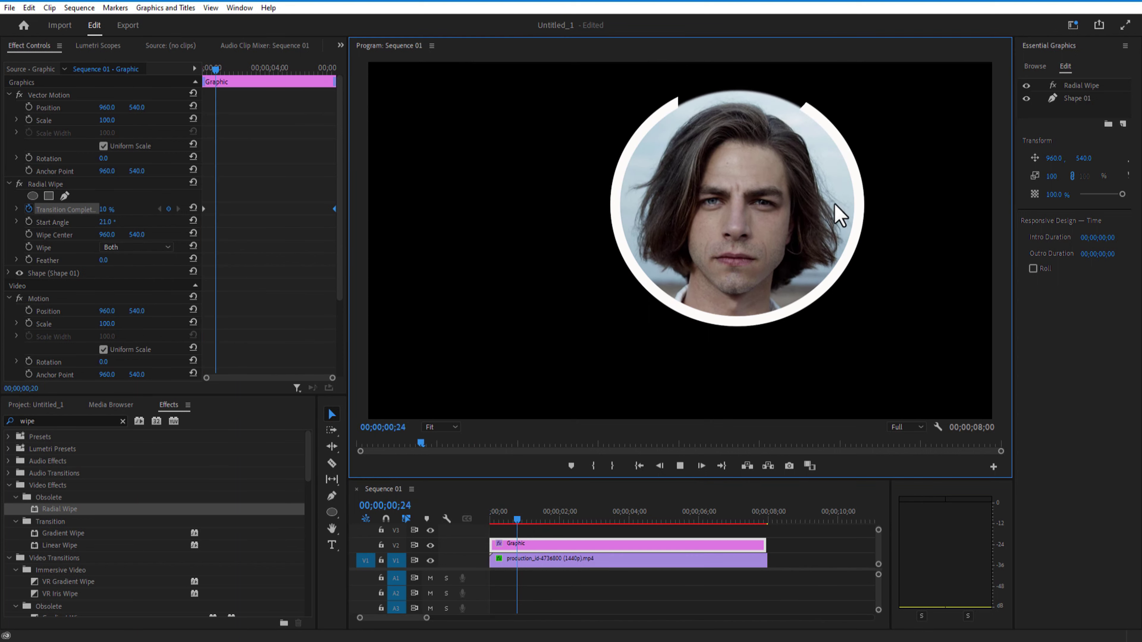
key("space")
Set the wipe back to Clockwise and enlarge the timeline panel.
left_click(135, 247)
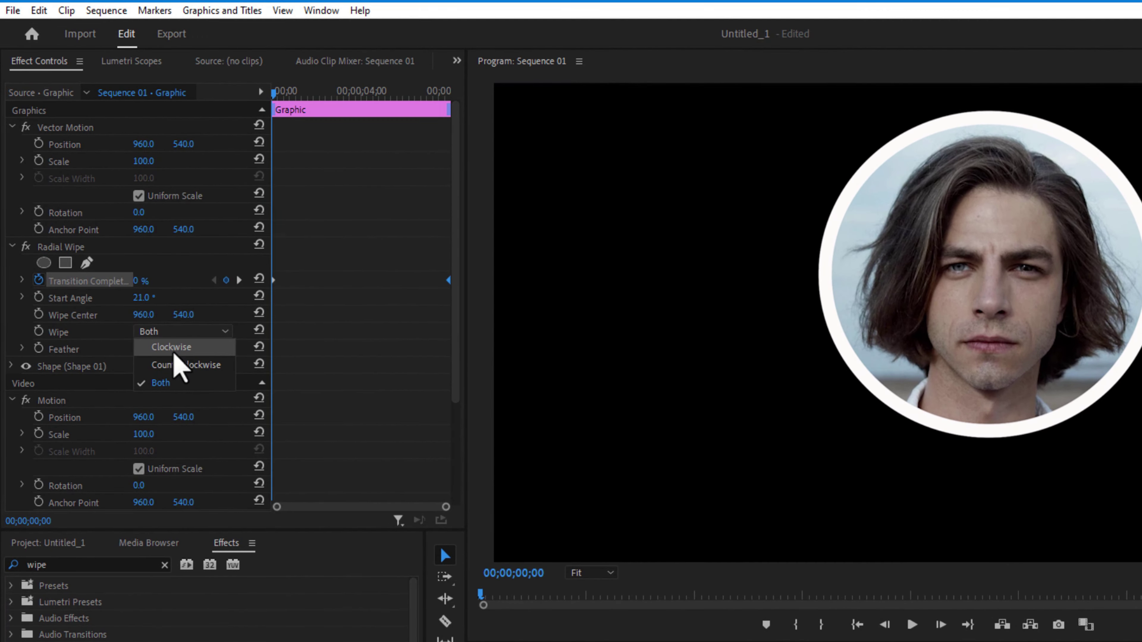
left_click(135, 260)
left_click_drag(280, 280, 343, 280)
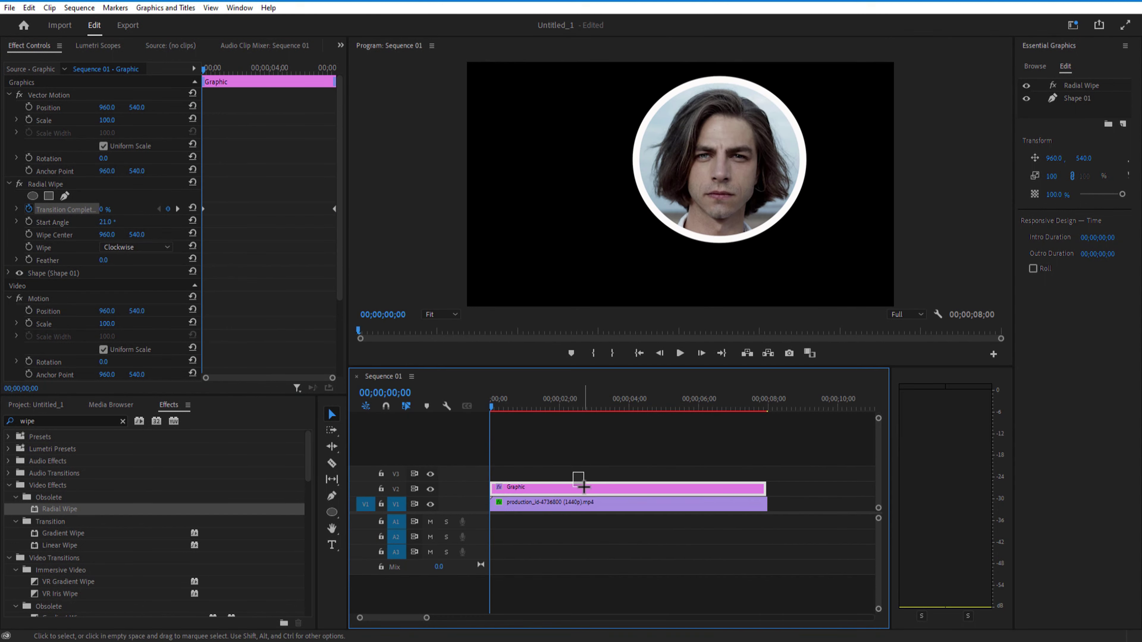
Nest the graphic and face clips as Nested Sequence 01, then show the Project panel.
left_click_drag(583, 487, 594, 512)
right_click(605, 496)
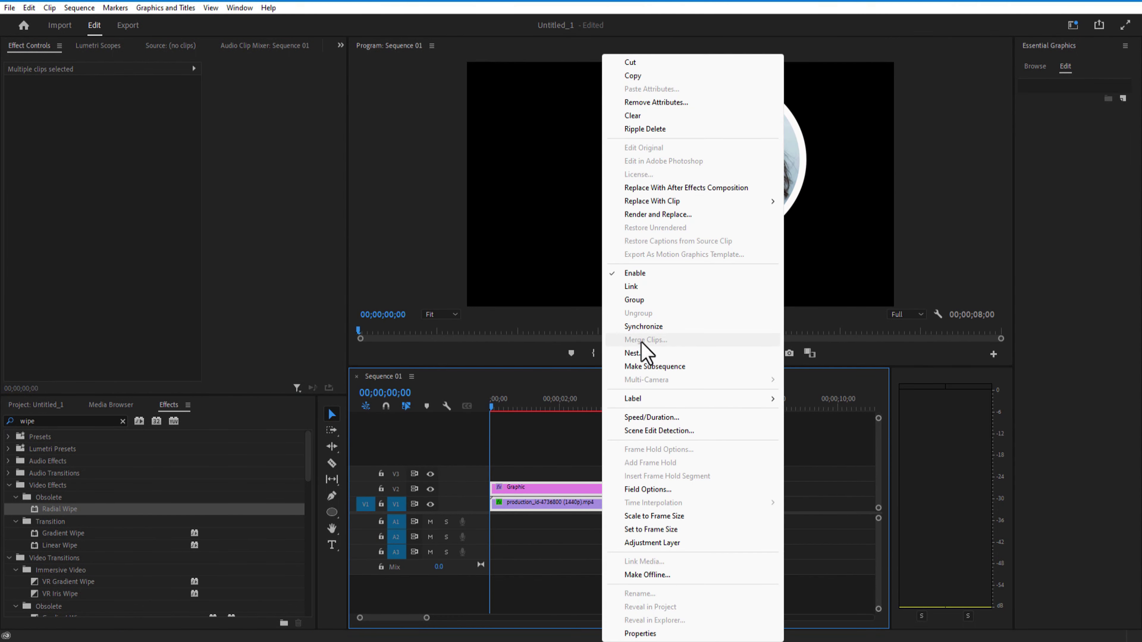
left_click(640, 355)
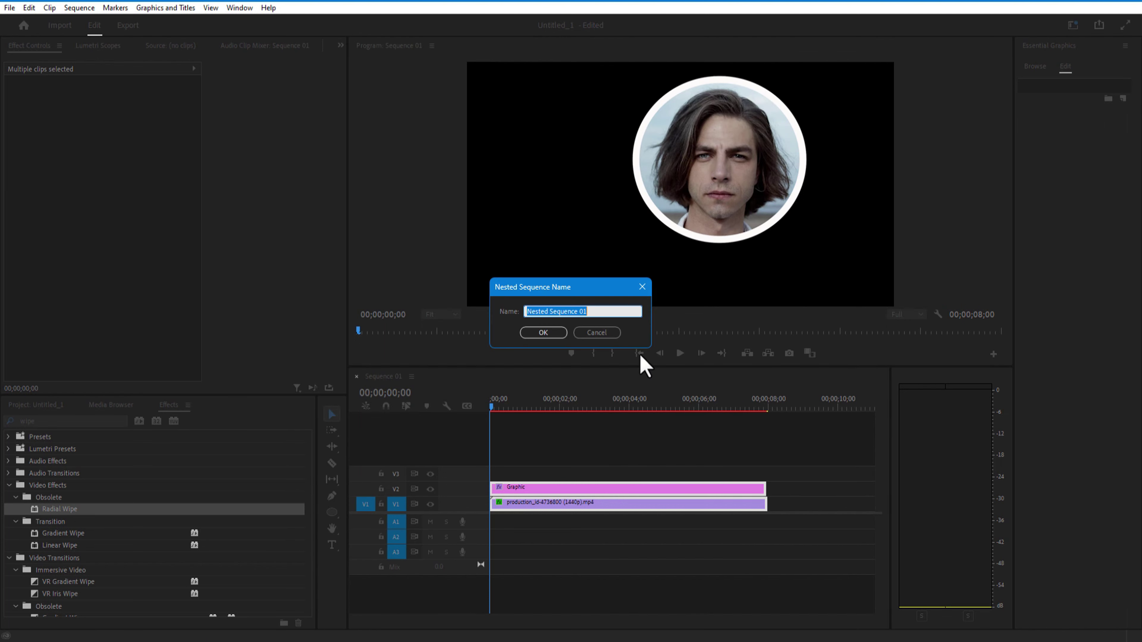
left_click(557, 334)
left_click(553, 499)
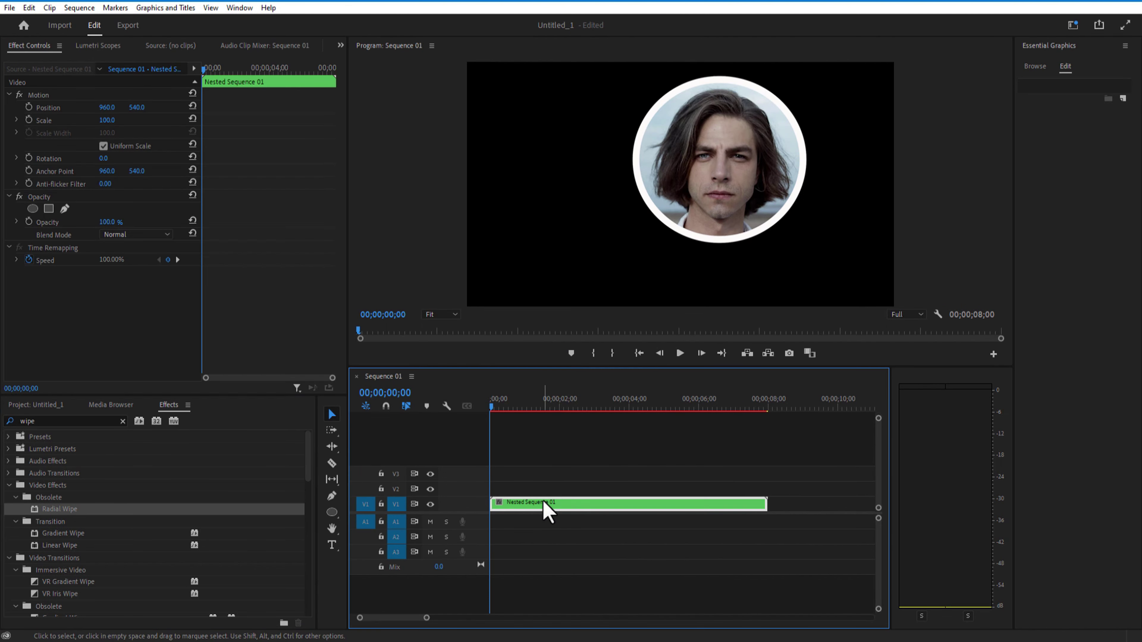
left_click(53, 406)
Place the sunset ocean clip on V1 beneath the nested sequence on V2.
left_click_drag(252, 482, 510, 488)
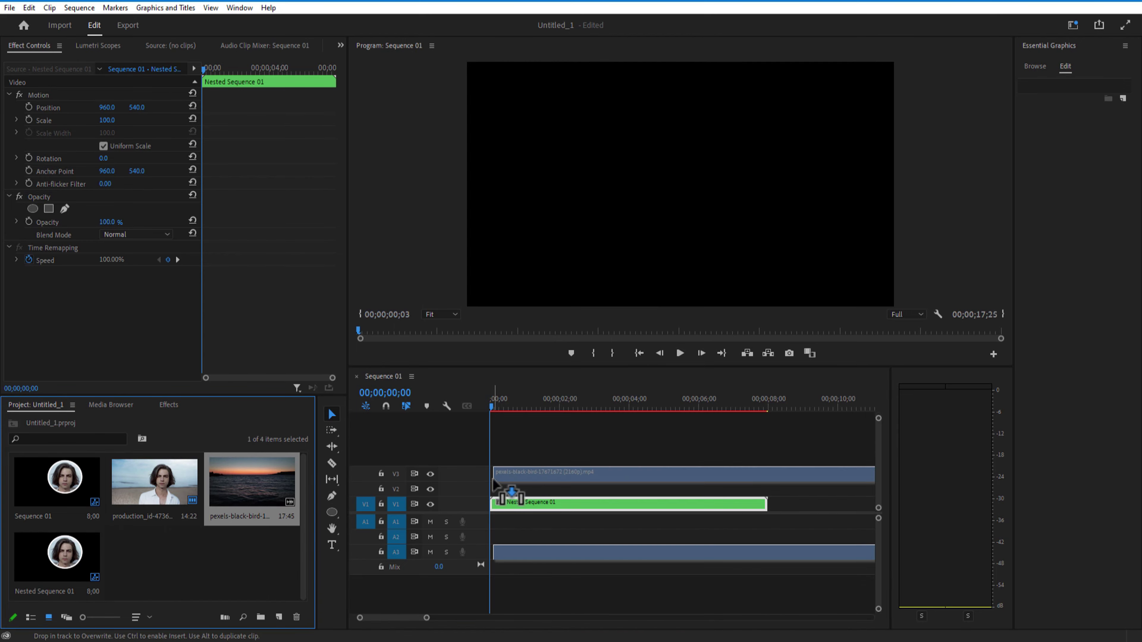
right_click(544, 506)
key("Escape")
left_click_drag(525, 478, 526, 492)
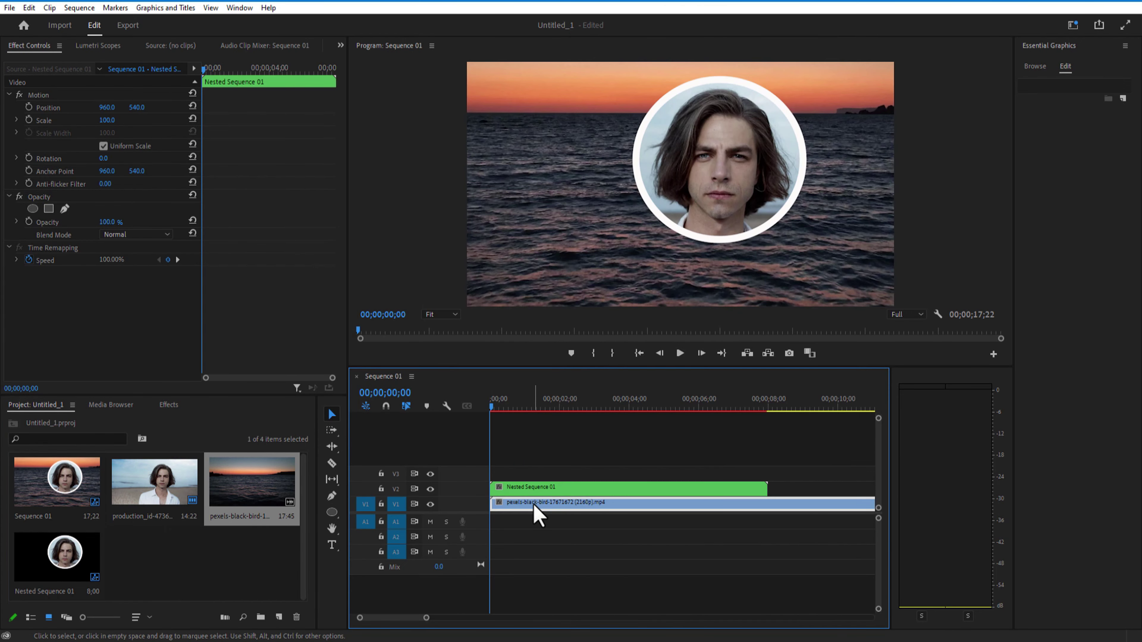
Rename the ocean clip 'bg video' and the nested clip 'face cam'.
right_click(533, 504)
left_click(590, 587)
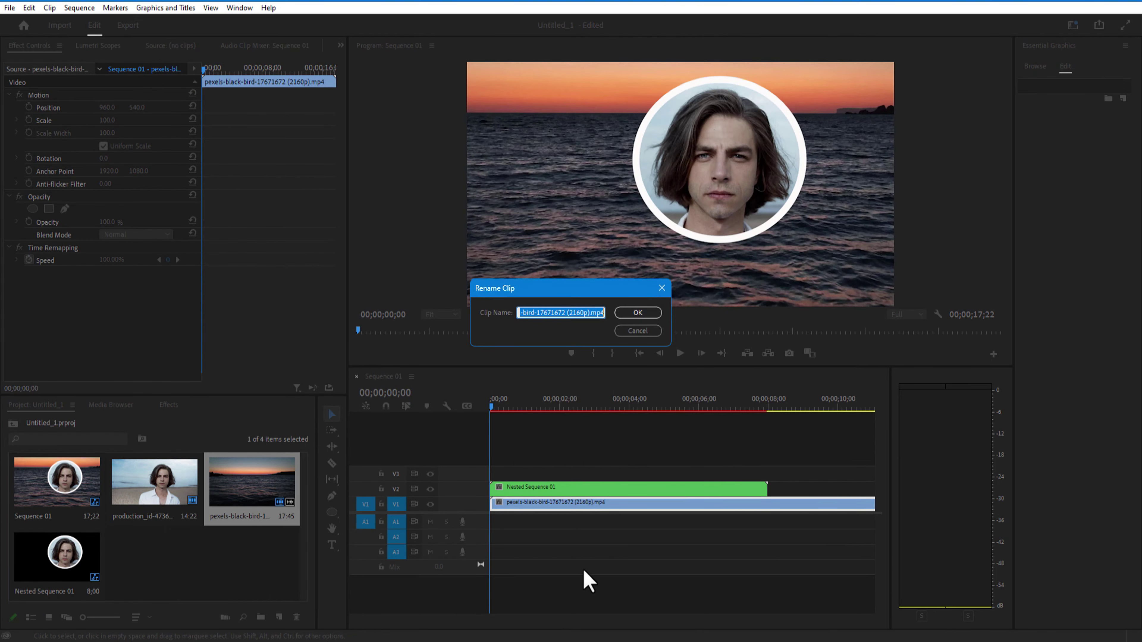
type("bg video")
left_click(636, 312)
type("face cam")
left_click(641, 311)
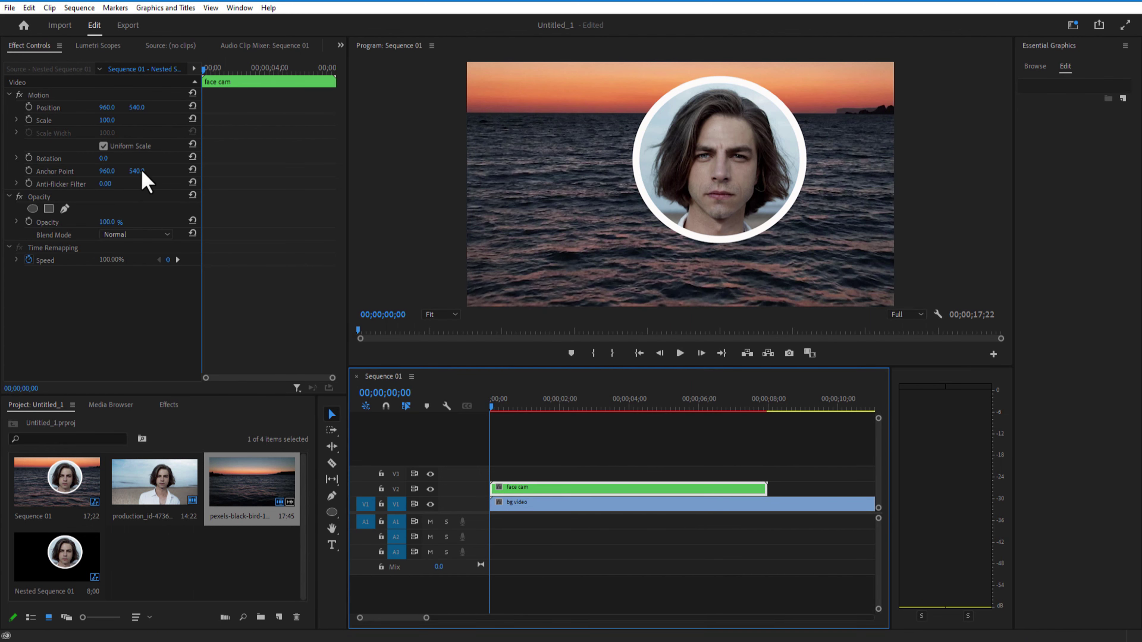
left_click(107, 127)
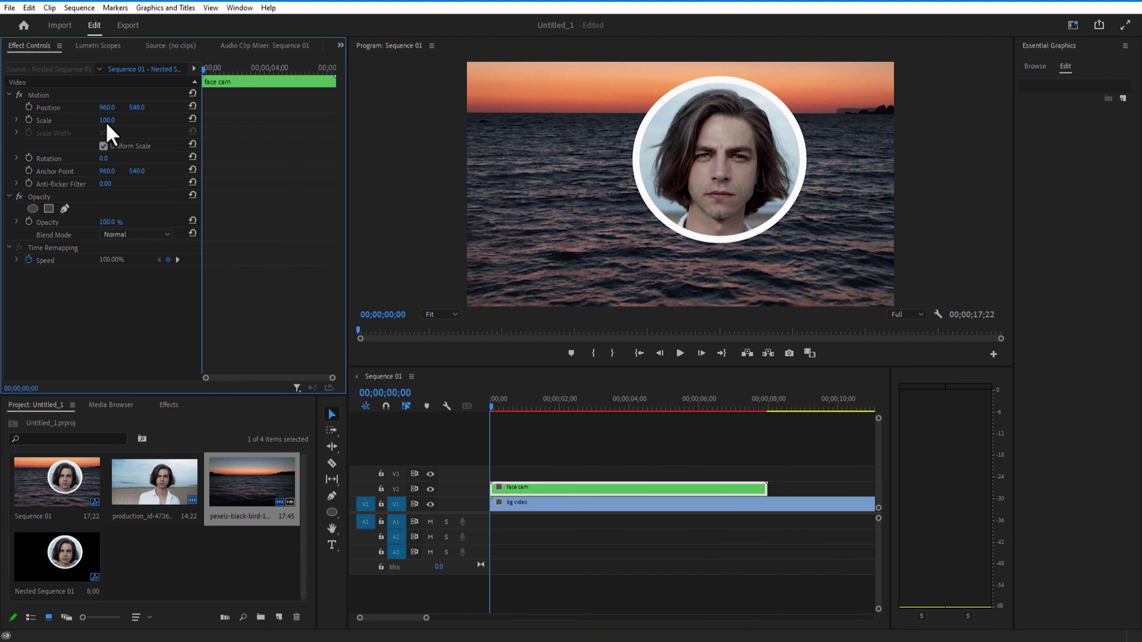